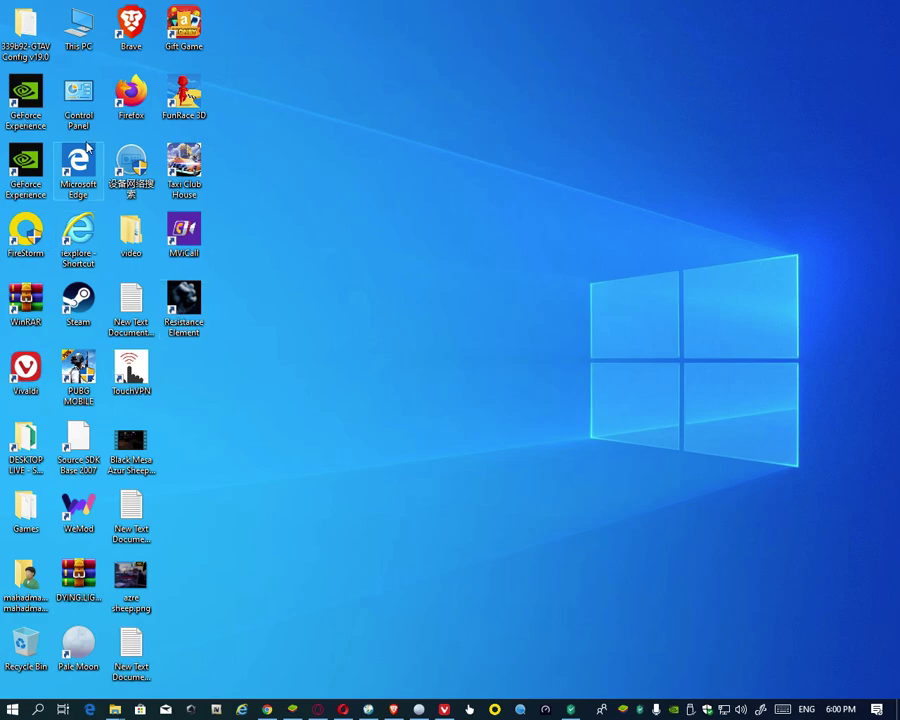
# Step: Open the folder F:\Games\SteamLibrary.games\steamapps\common\Black Mesa\bms
pyautogui.doubleClick(80, 32)
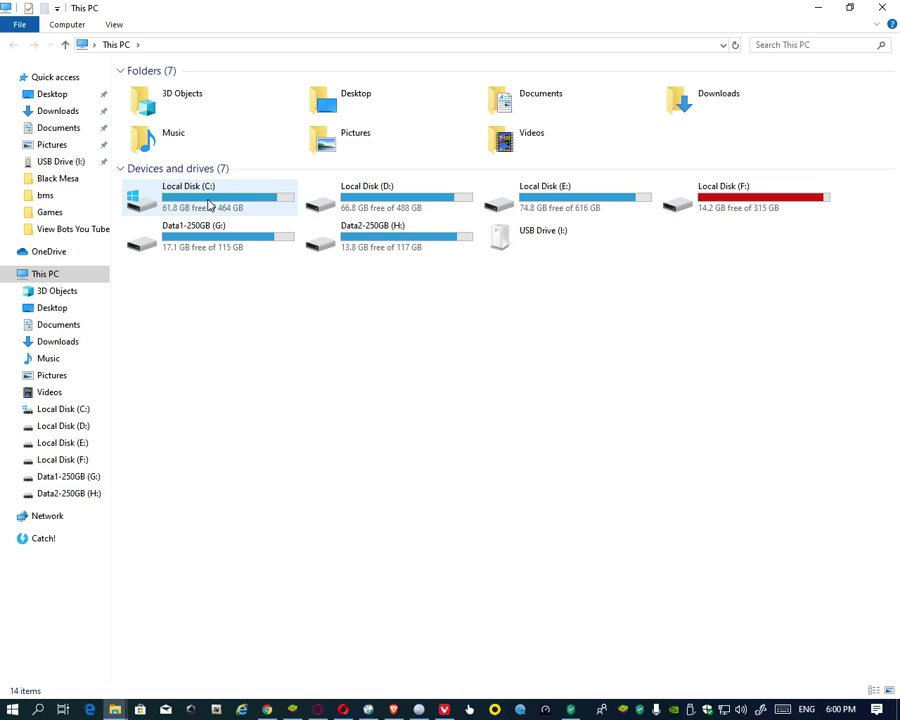
pyautogui.doubleClick(729, 216)
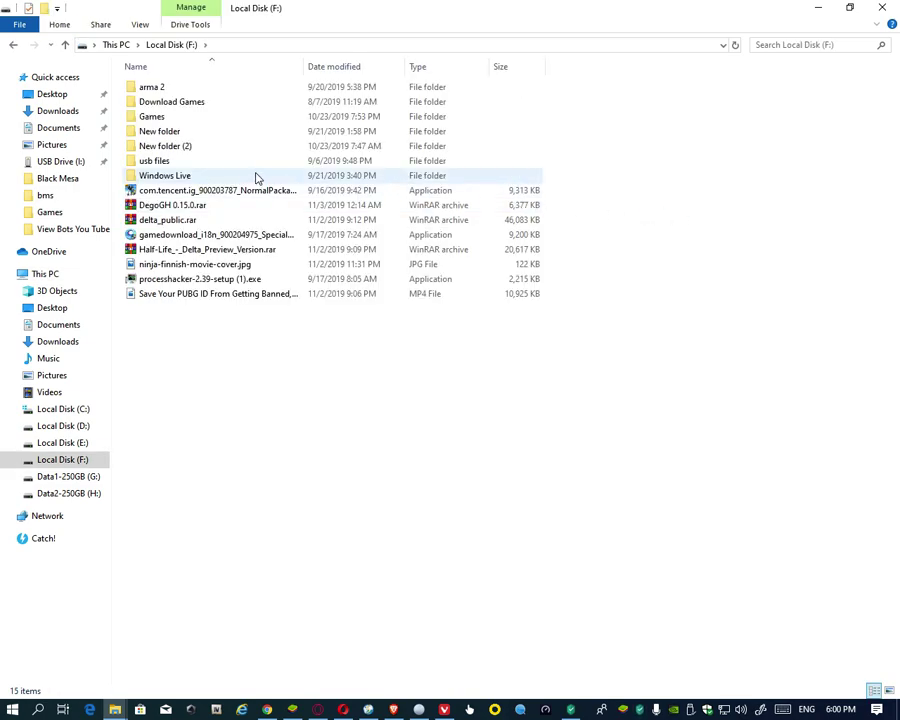
pyautogui.doubleClick(175, 118)
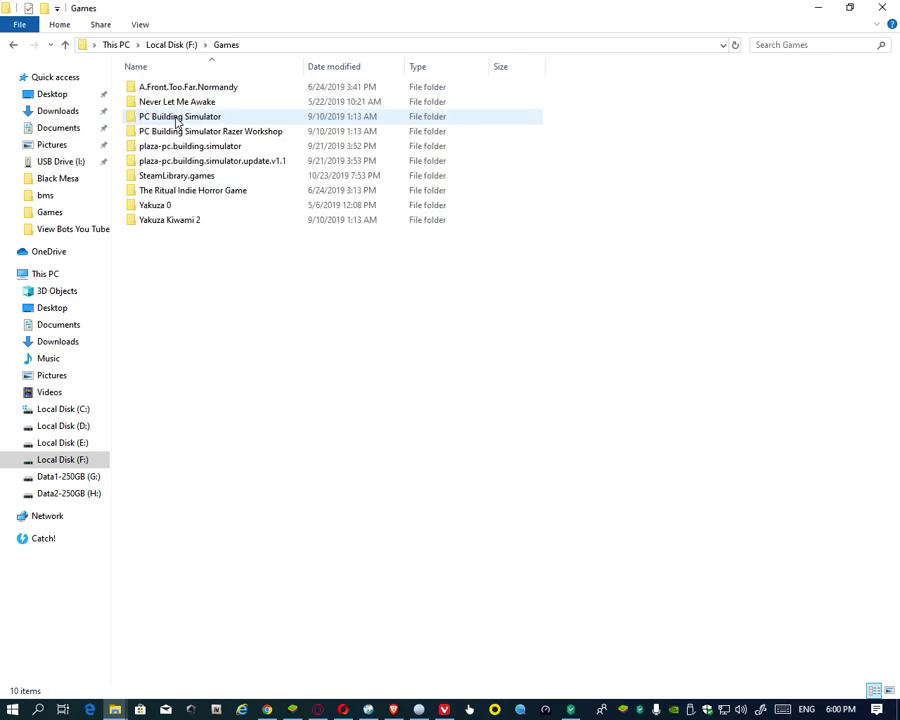
pyautogui.doubleClick(185, 176)
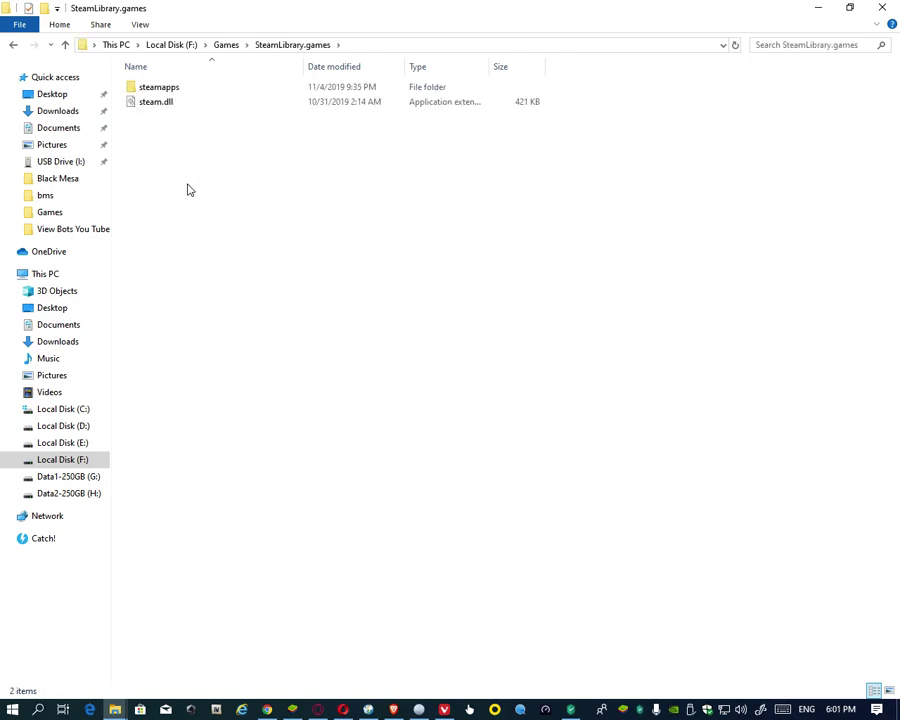
pyautogui.doubleClick(172, 94)
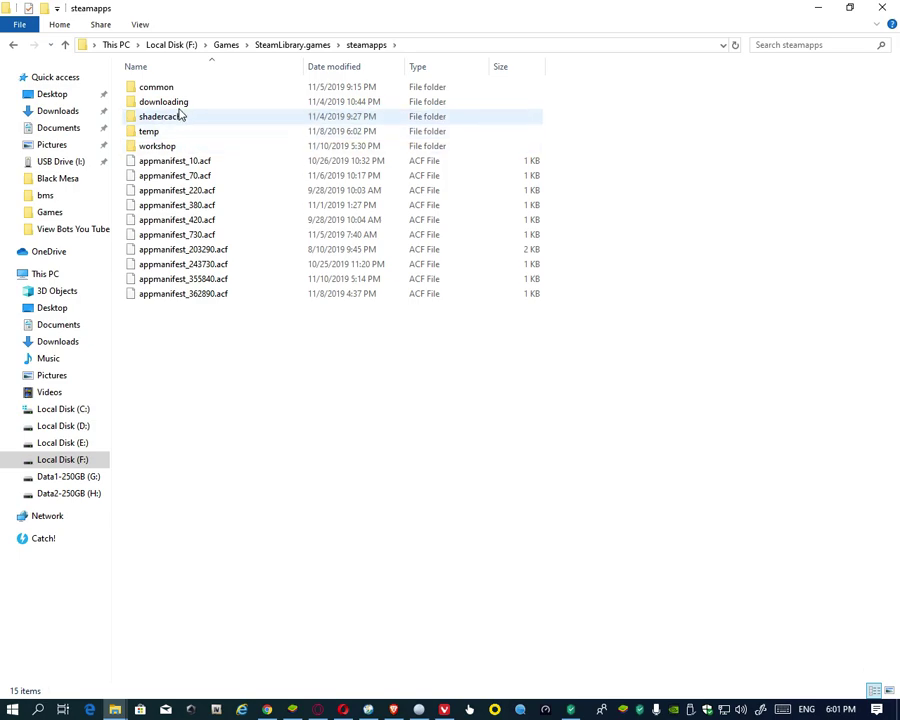
pyautogui.doubleClick(172, 88)
pyautogui.doubleClick(171, 102)
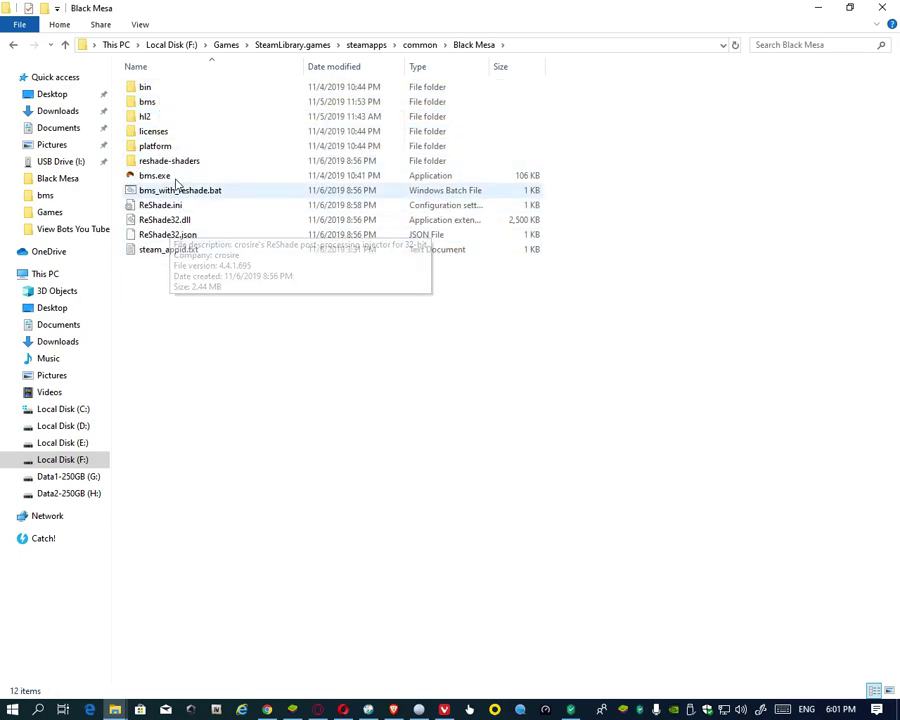
pyautogui.doubleClick(171, 103)
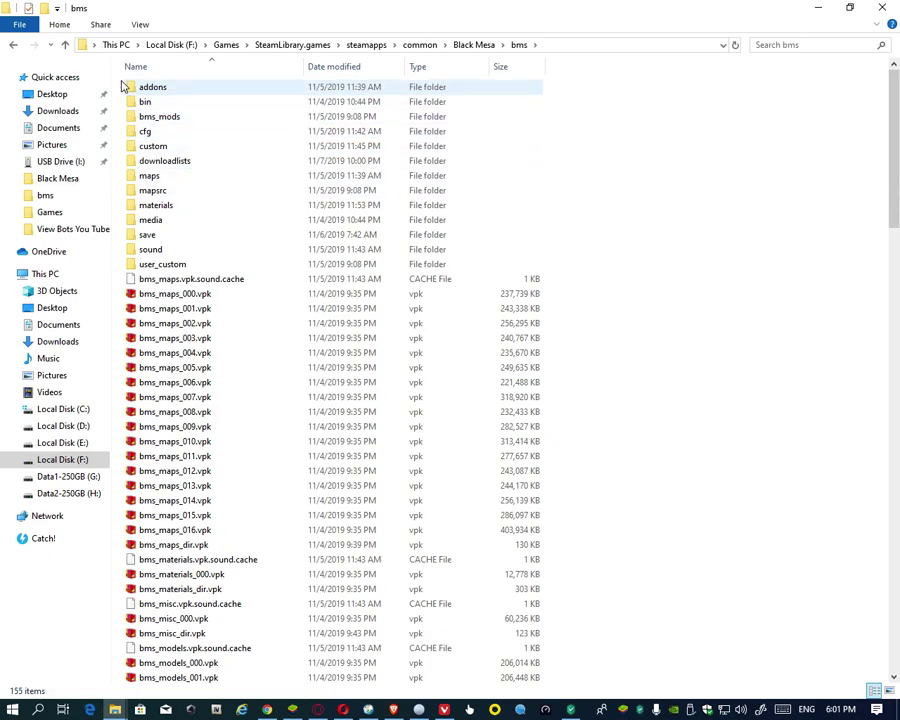
pyautogui.click(65, 46)
pyautogui.doubleClick(144, 104)
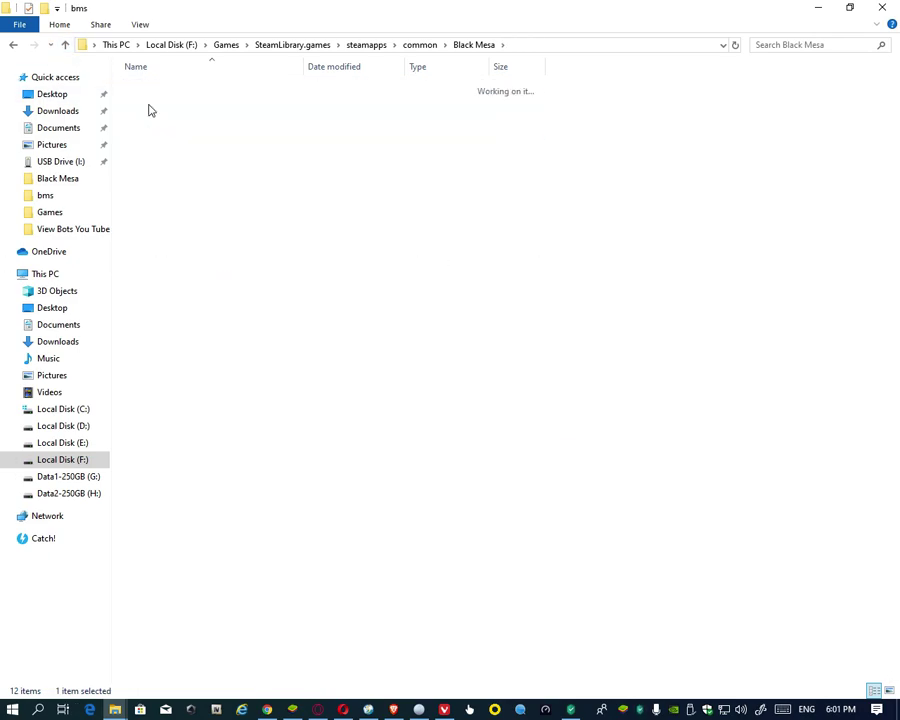
# Step: Open gameinfo.txt from the bms folder and find its SearchPaths section with the Black Mesa VPK entries
pyautogui.scroll(-5, 195, 210)
pyautogui.scroll(-20, 192, 228)
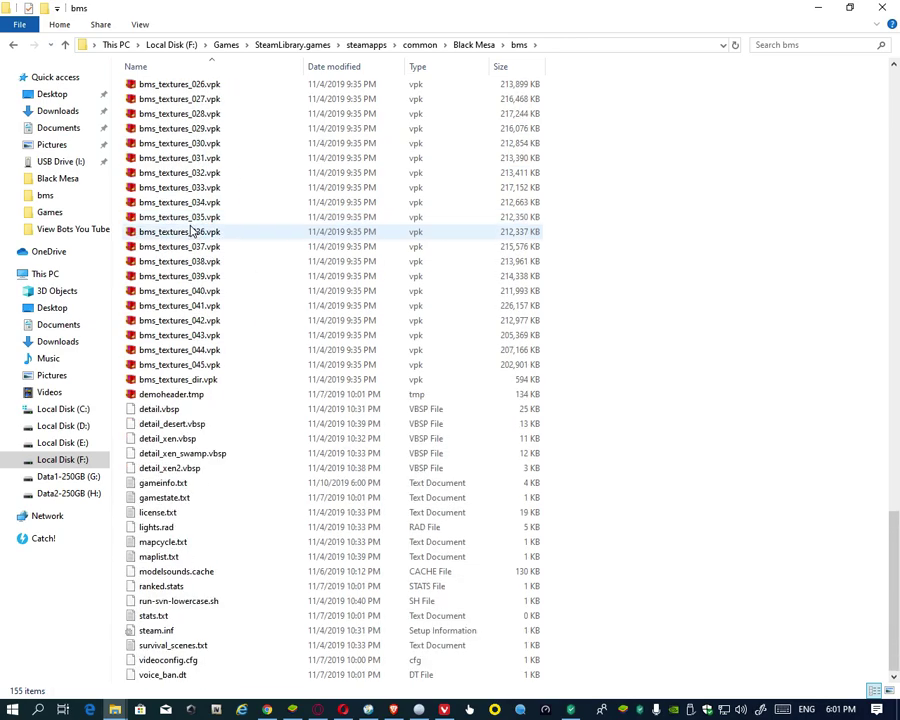
pyautogui.click(192, 482)
pyautogui.doubleClick(192, 482)
pyautogui.scroll(-20, 295, 436)
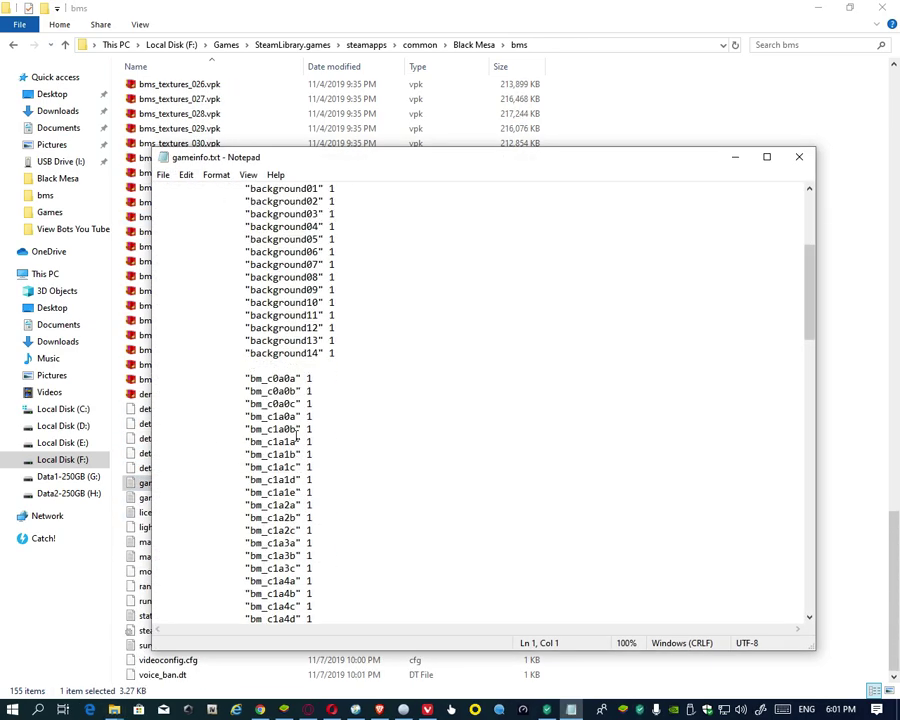
pyautogui.scroll(-6, 295, 436)
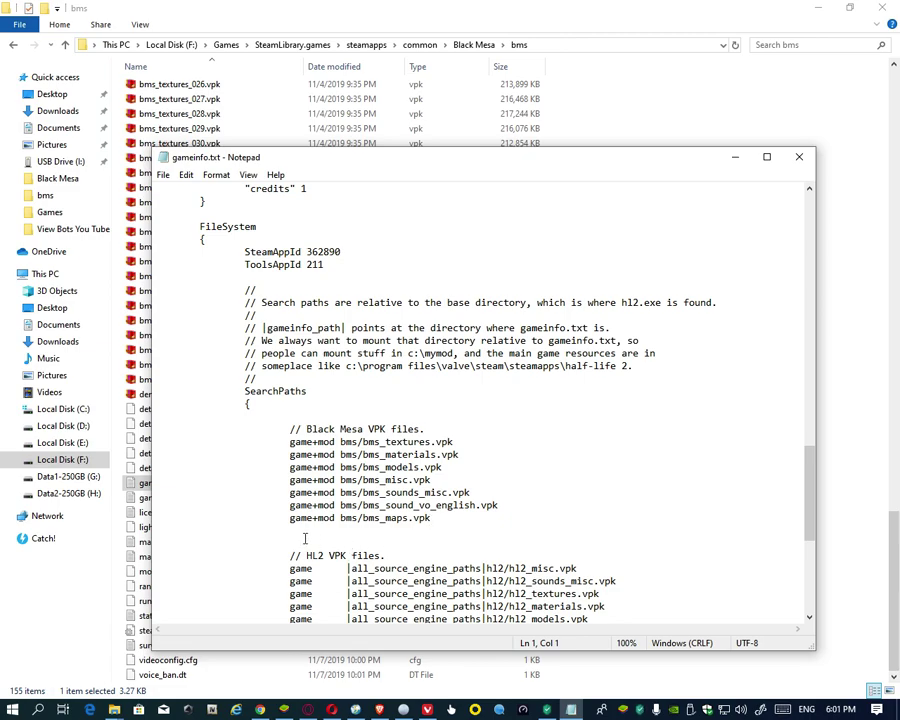
# Step: Switch to Chrome, search Google for "game bana black mesa custom" and open GameBanana's "Custom addons." config script page
pyautogui.click(259, 709)
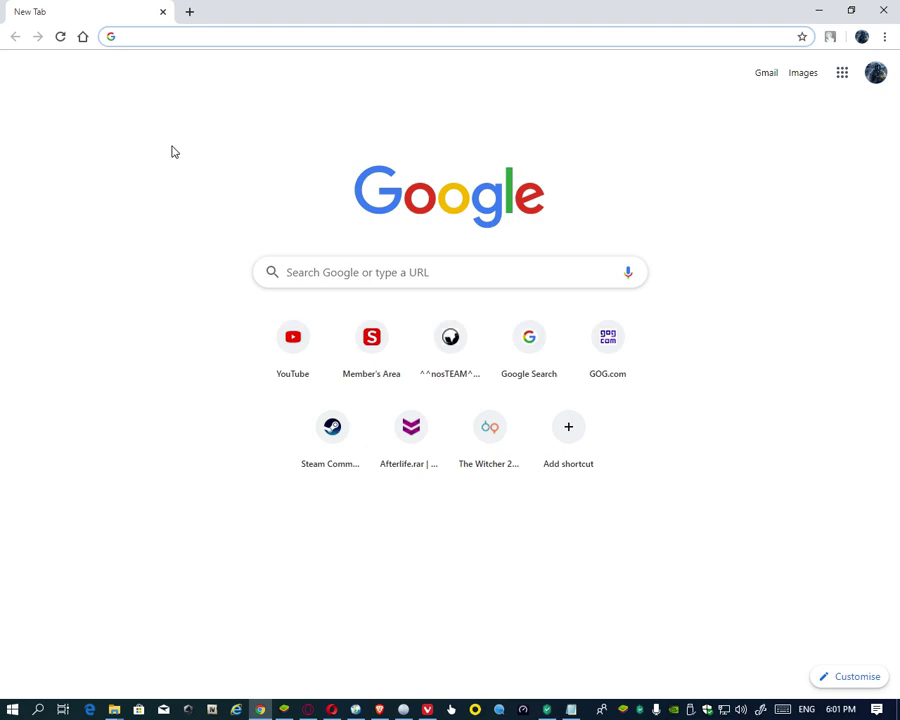
pyautogui.write('game')
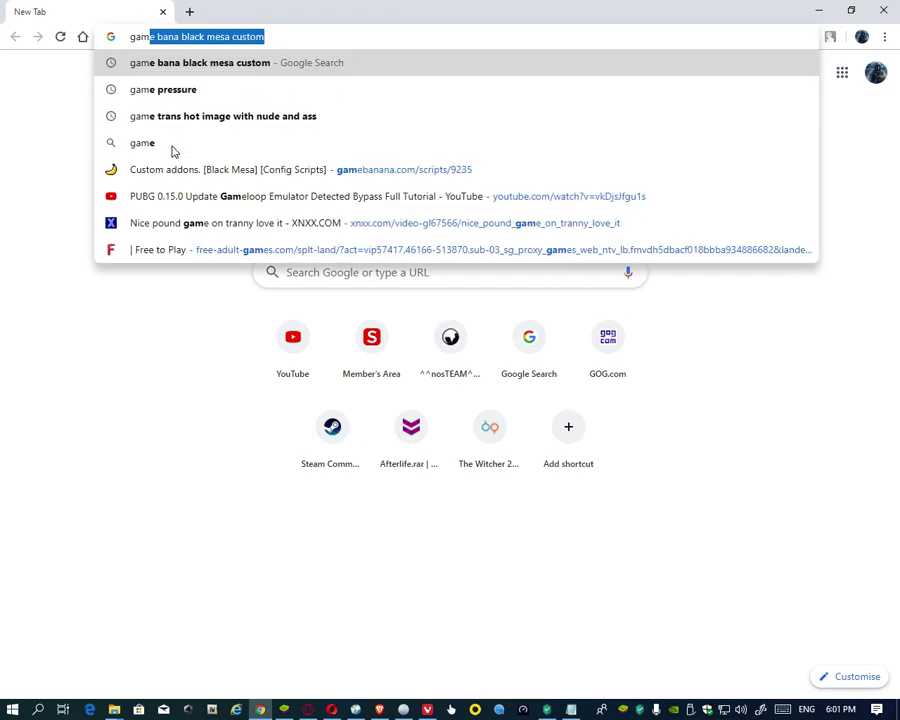
pyautogui.press('End')
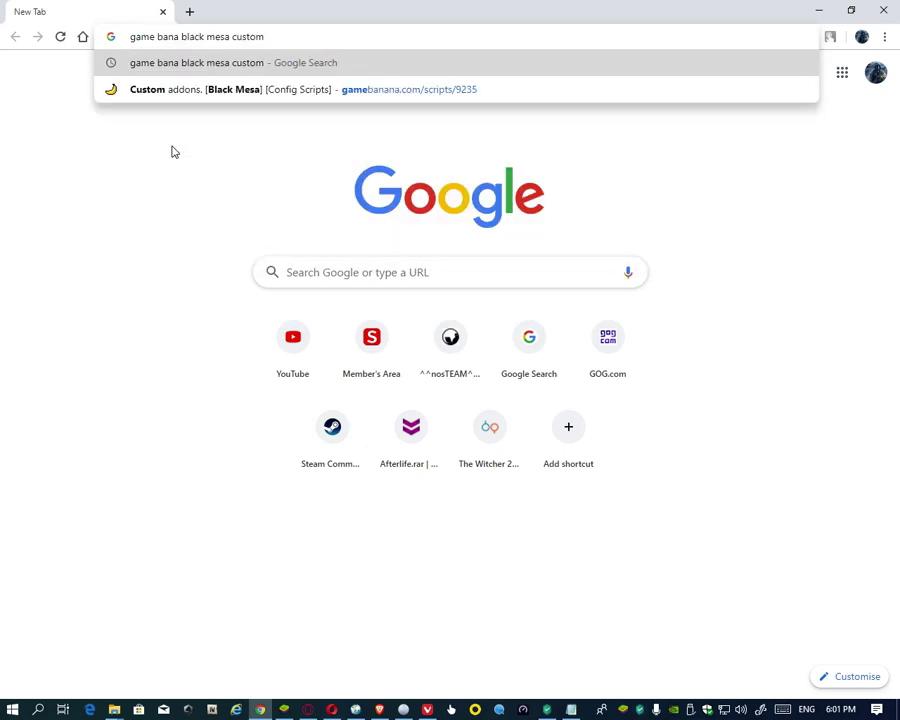
pyautogui.press('Return')
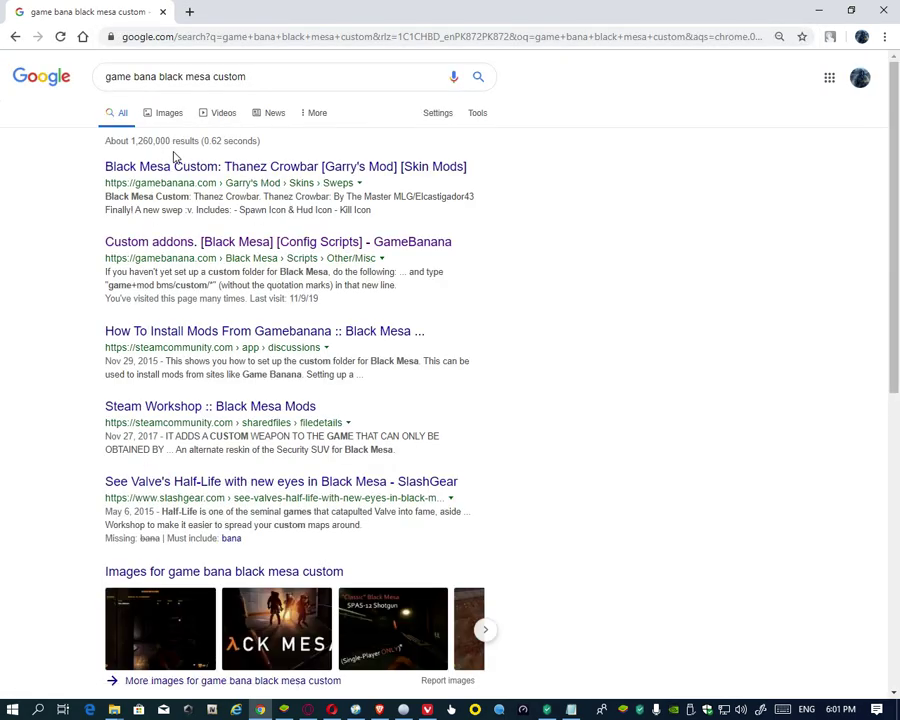
pyautogui.click(201, 248)
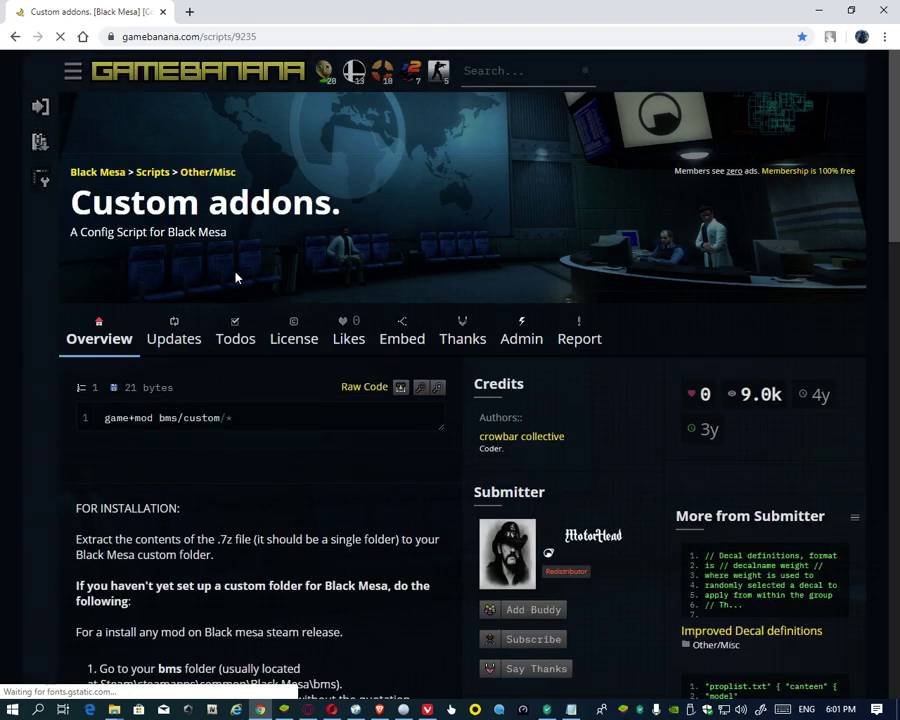
# Step: Copy the script line "game+mod bms/custom/*" from the Custom addons page
pyautogui.scroll(-1, 148, 352)
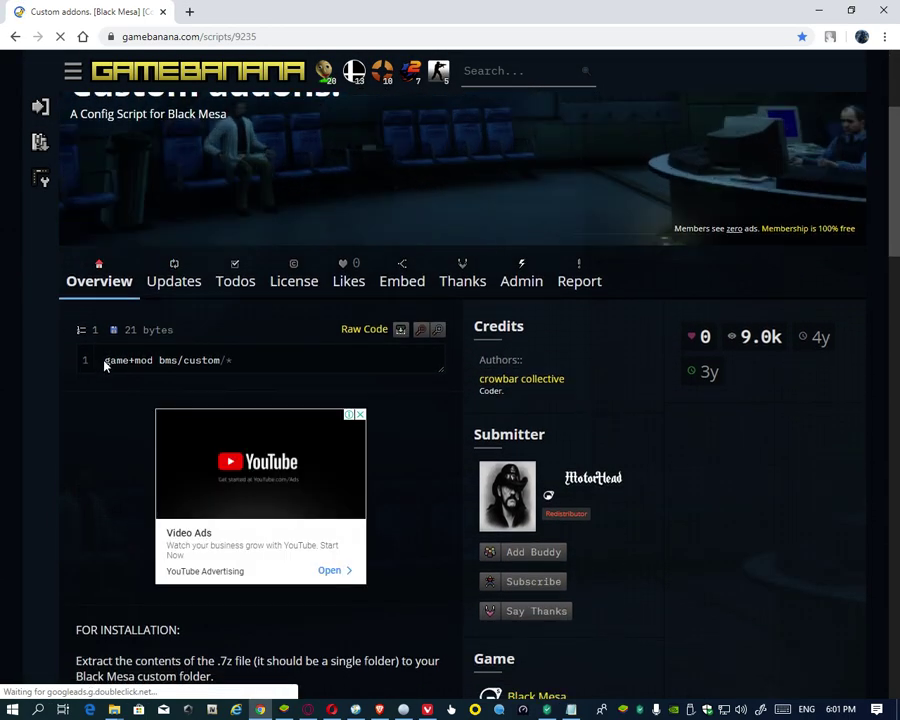
pyautogui.moveTo(106, 359); pyautogui.dragTo(231, 358)
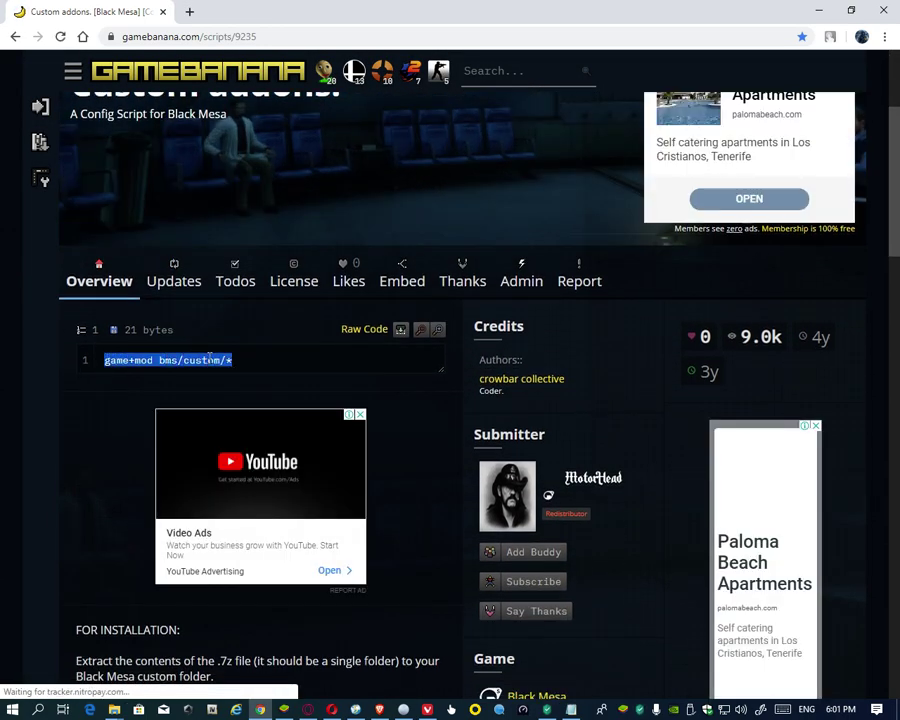
pyautogui.rightClick(210, 363)
pyautogui.click(234, 369)
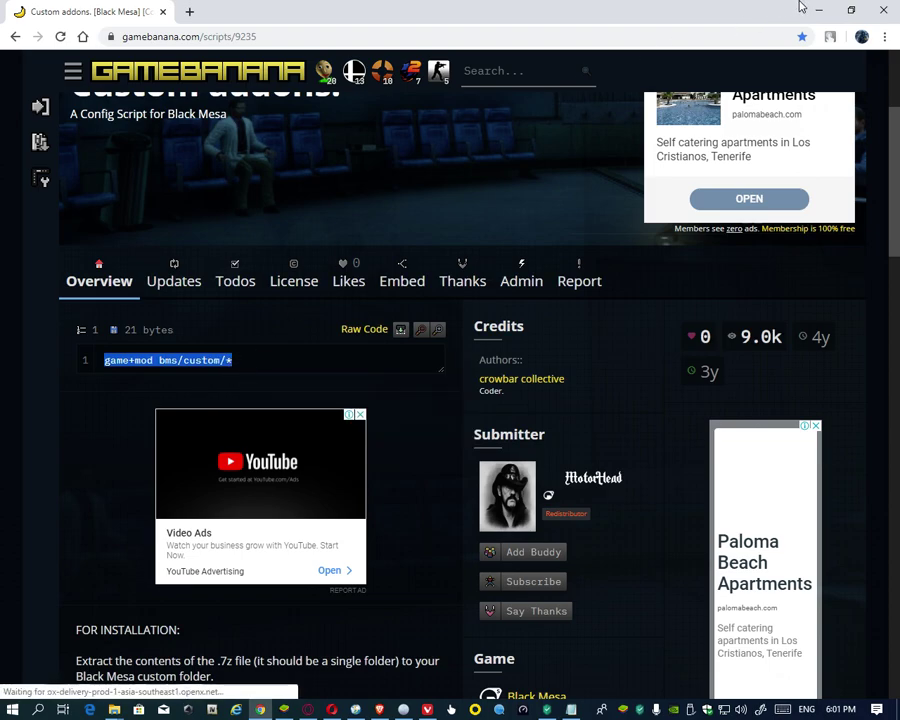
# Step: Return to gameinfo.txt and paste "game+mod bms/custom/*" on the line below the bms/bms_maps.vpk entry, aligned with it
pyautogui.click(829, 8)
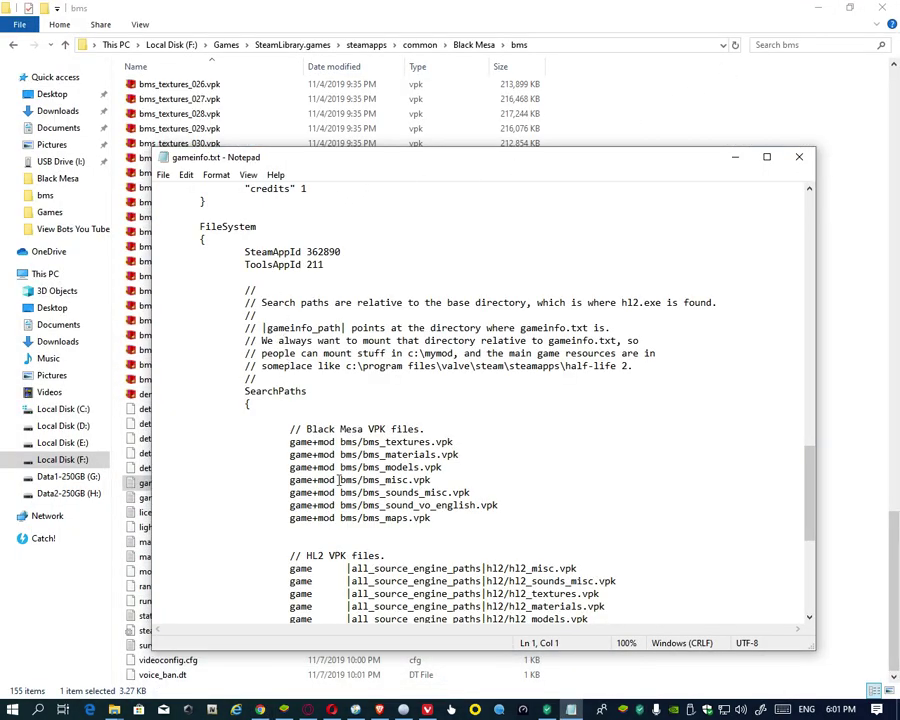
pyautogui.click(386, 532)
pyautogui.press('Return')
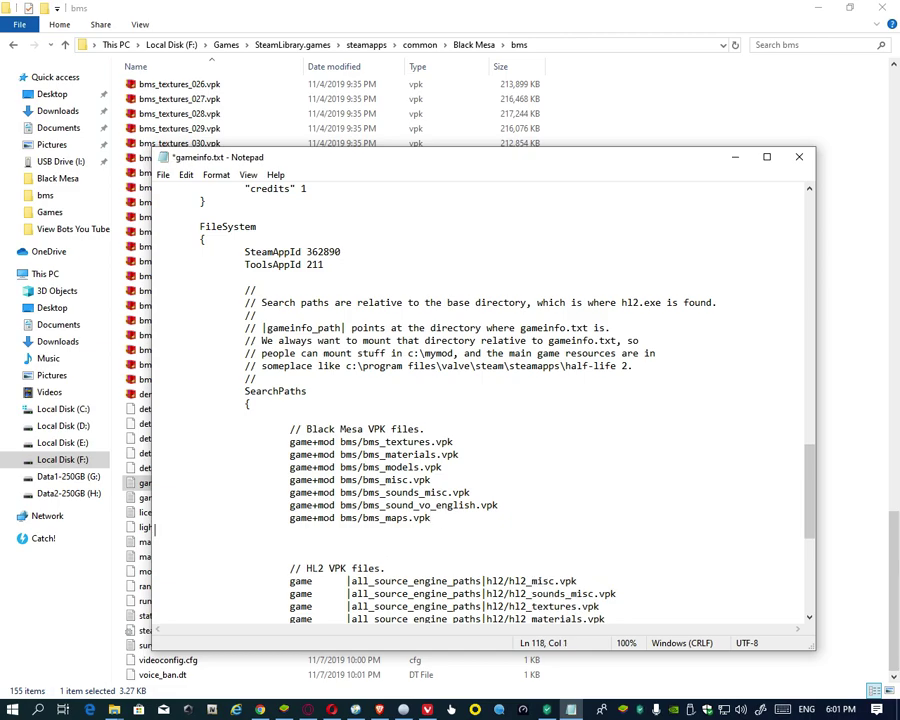
pyautogui.press('BackSpace')
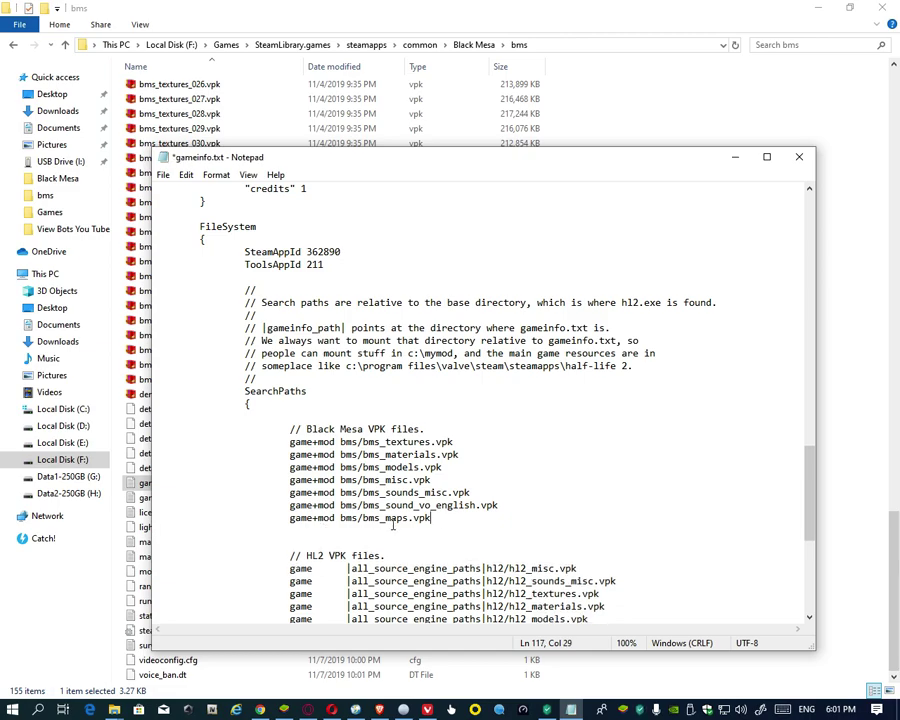
pyautogui.click(312, 530)
pyautogui.hotkey('ctrl', 'v')
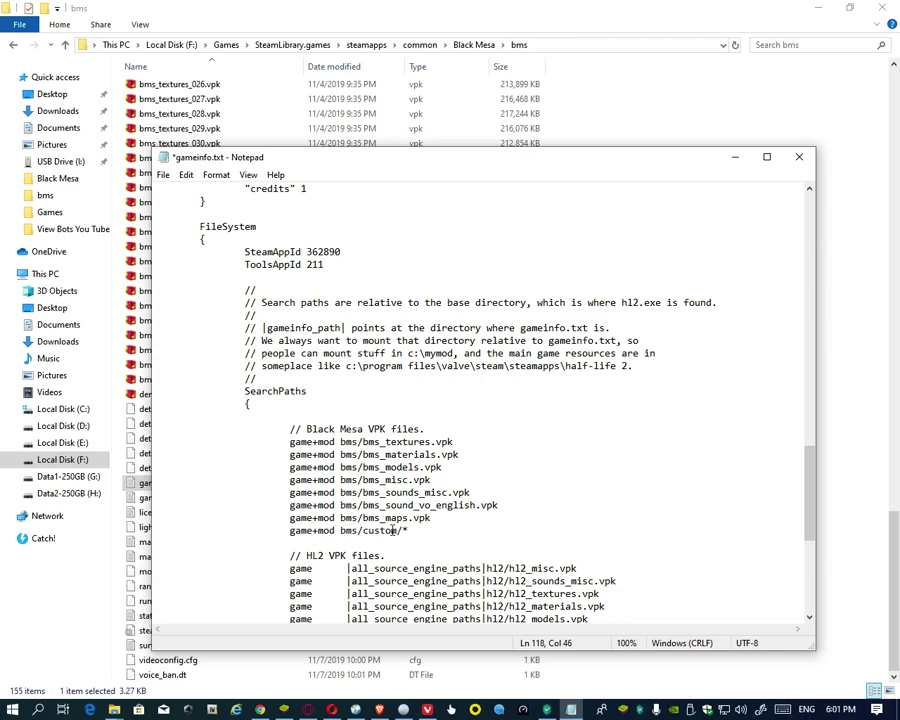
# Step: Save gameinfo.txt and close Notepad
pyautogui.click(163, 175)
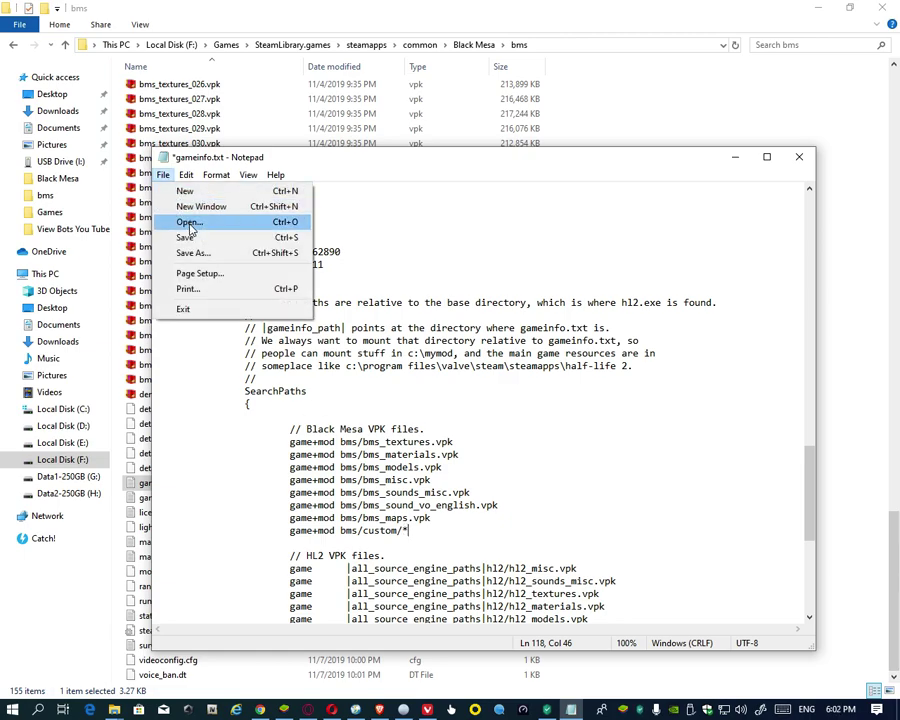
pyautogui.click(188, 236)
pyautogui.click(788, 160)
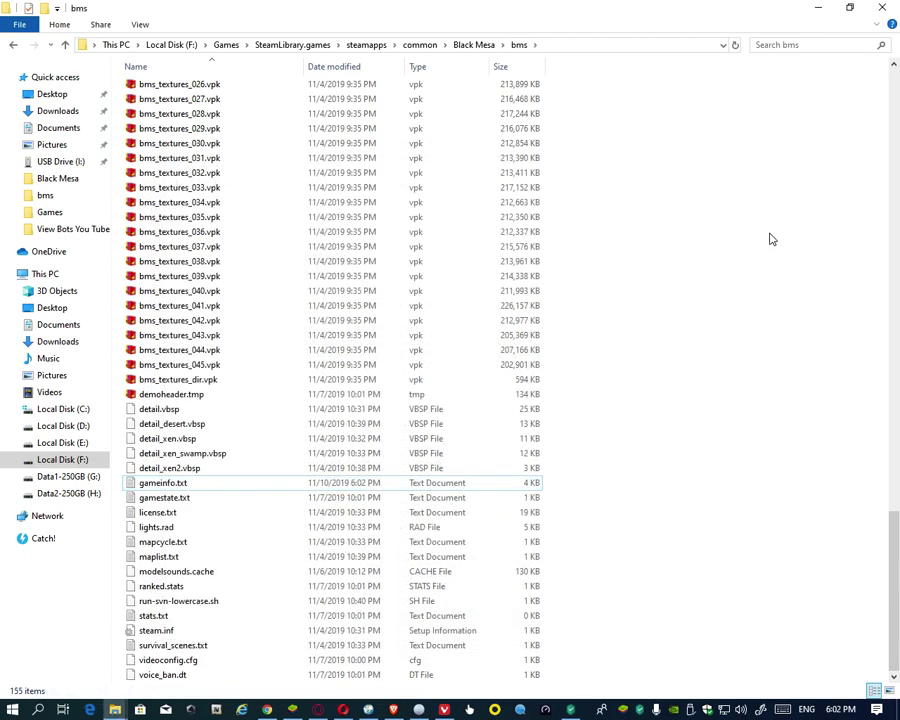
pyautogui.scroll(6, 684, 280)
pyautogui.scroll(20, 688, 283)
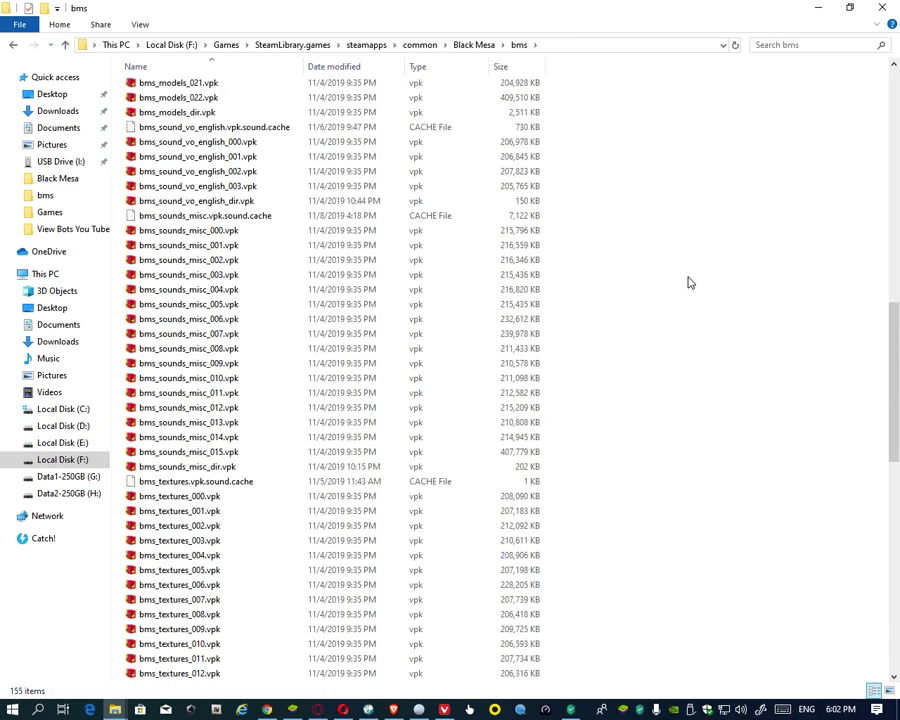
pyautogui.scroll(2, 687, 281)
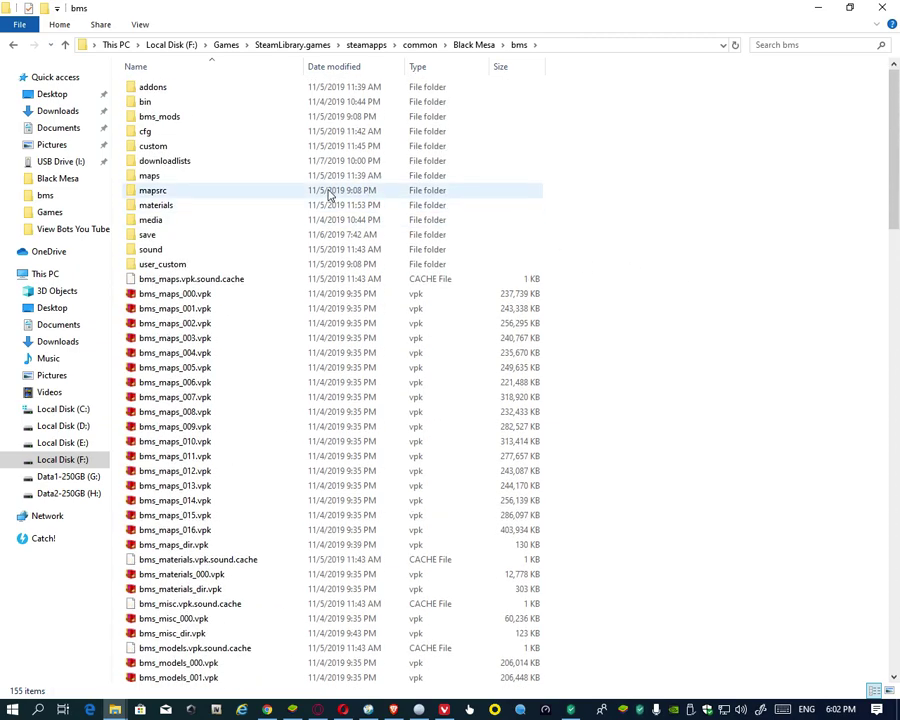
pyautogui.click(150, 147)
pyautogui.rightClick(164, 147)
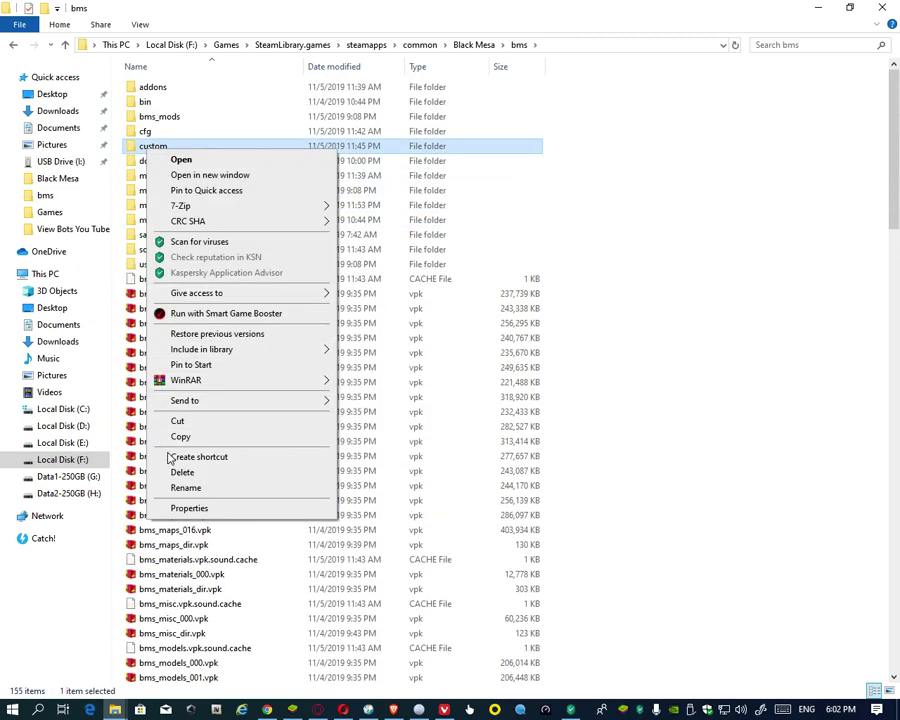
pyautogui.click(184, 484)
pyautogui.rightClick(713, 181)
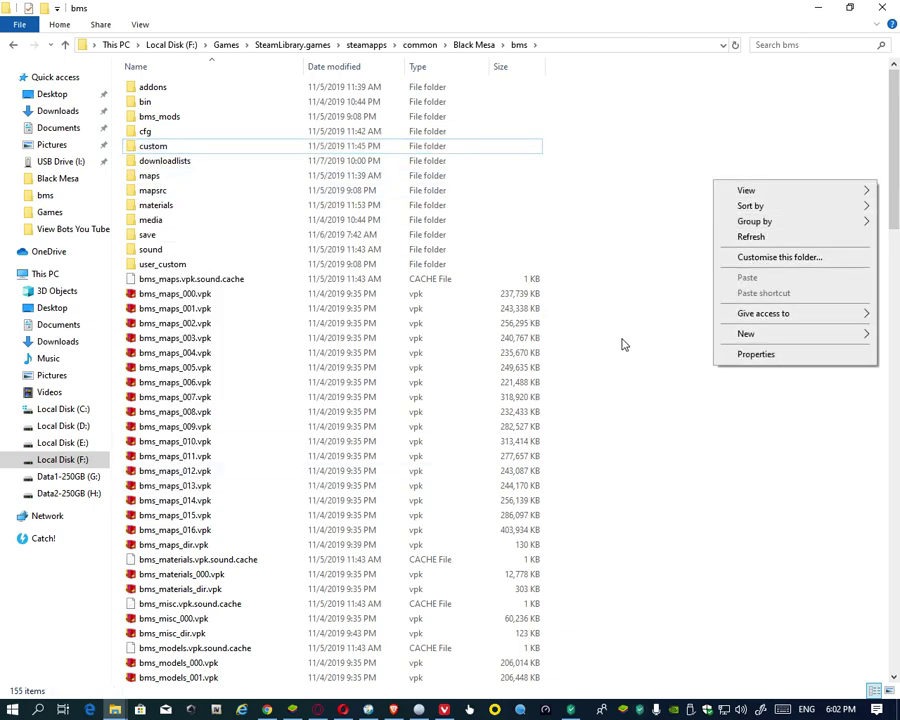
pyautogui.click(559, 257)
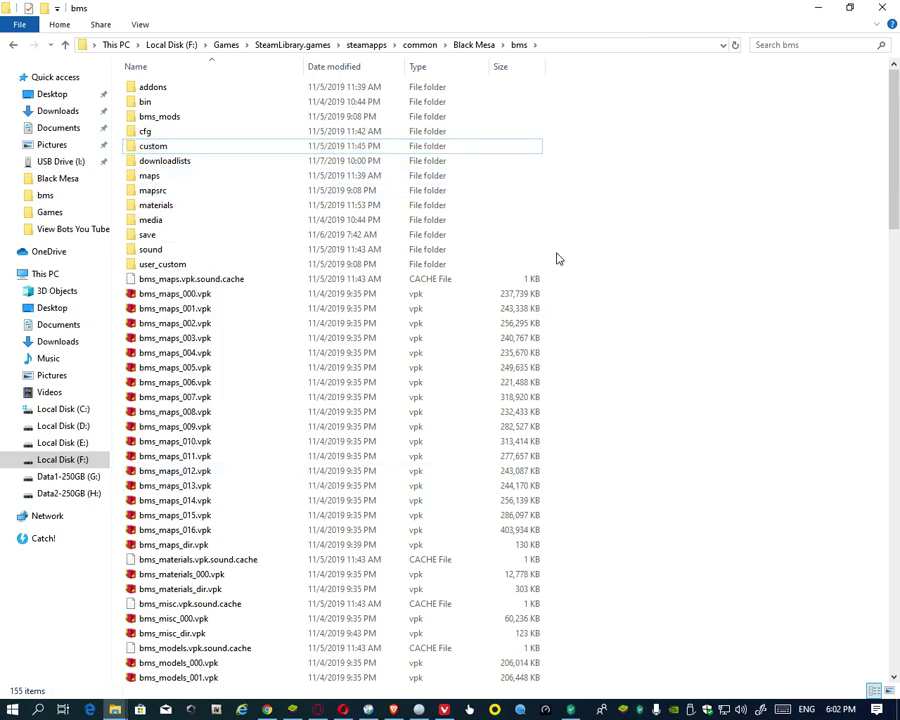
# Step: Look into the custom folder, go back up to steamapps and open workshop\content\362890
pyautogui.doubleClick(146, 146)
pyautogui.click(65, 45)
pyautogui.click(65, 45)
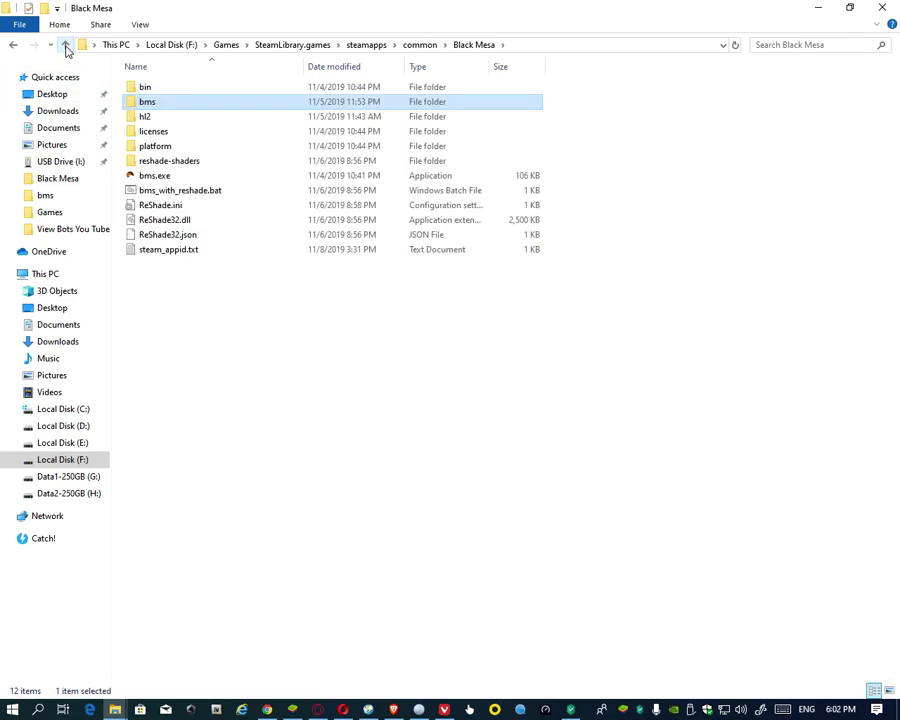
pyautogui.click(66, 46)
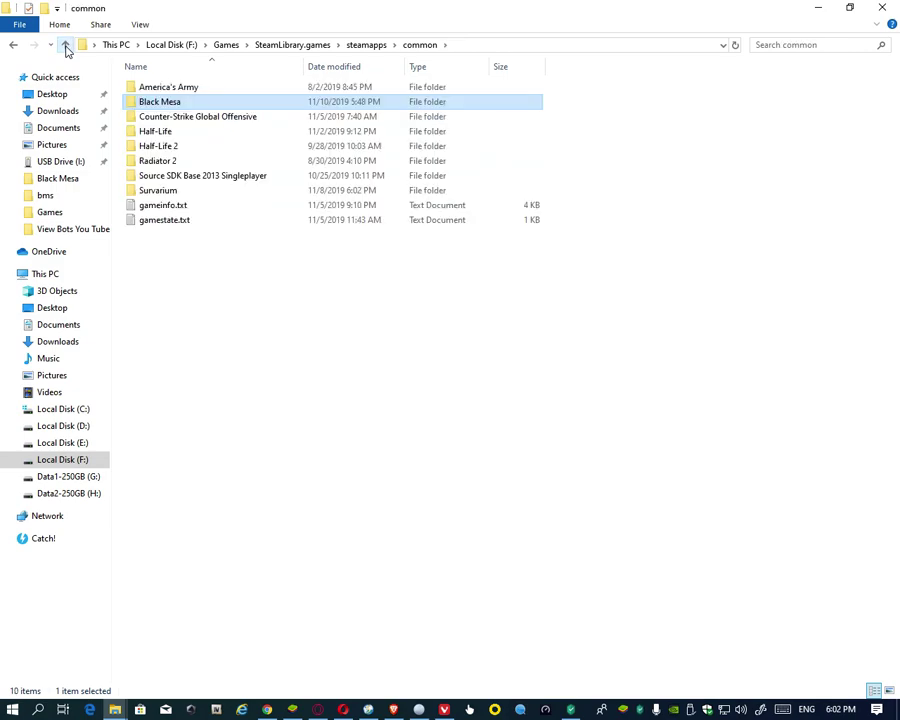
pyautogui.click(65, 46)
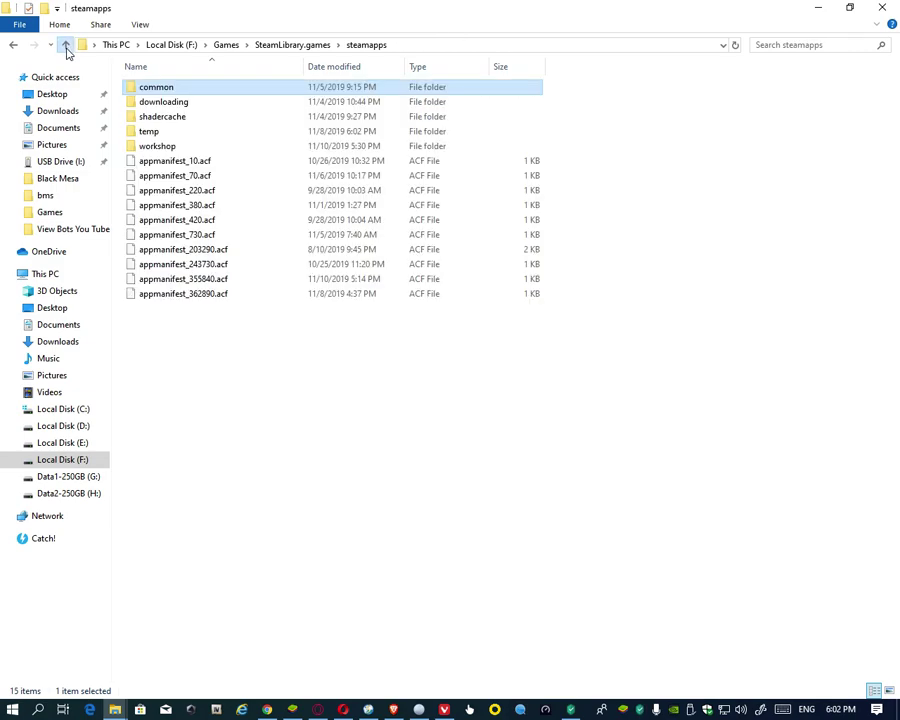
pyautogui.doubleClick(157, 147)
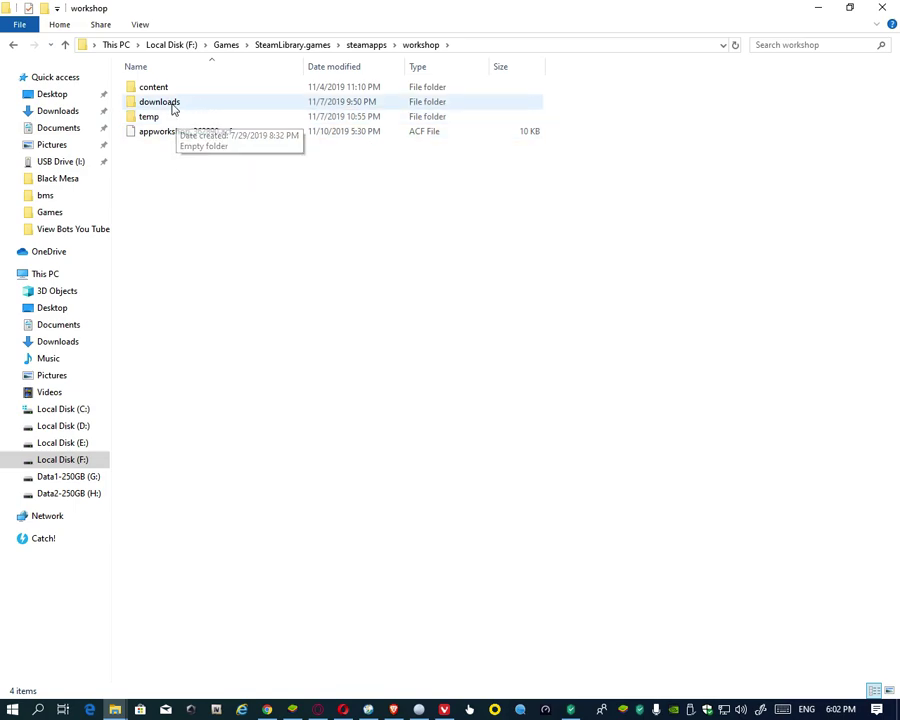
pyautogui.doubleClick(145, 90)
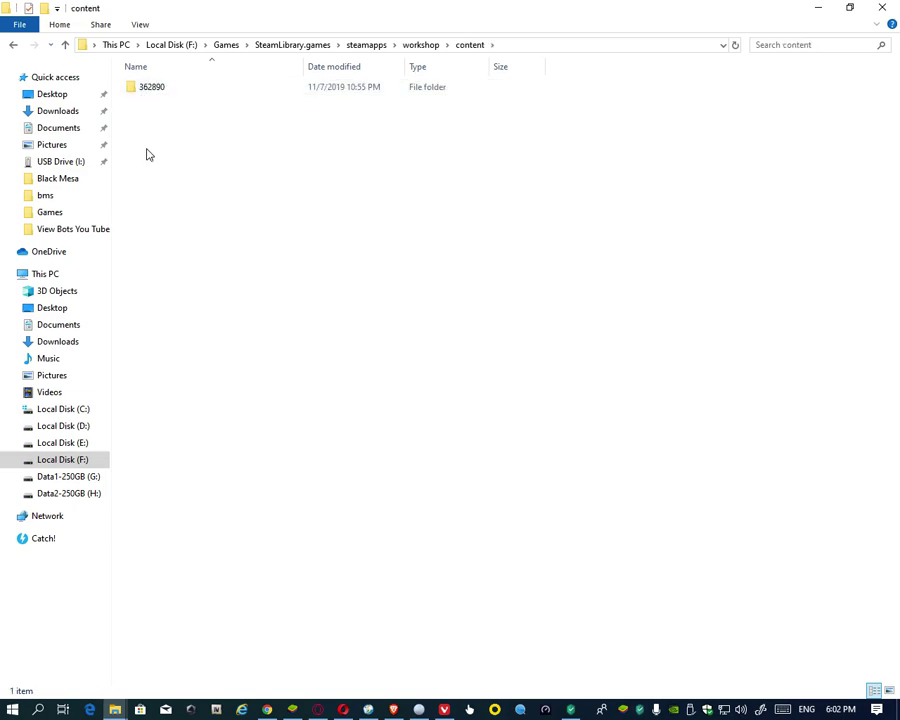
pyautogui.doubleClick(156, 91)
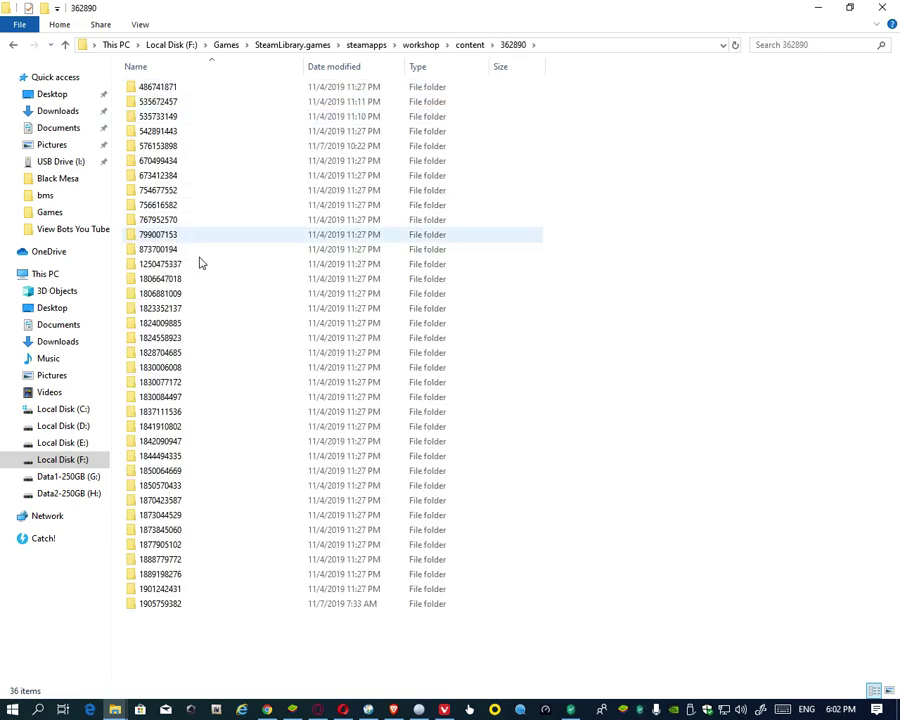
pyautogui.click(178, 607)
pyautogui.doubleClick(178, 605)
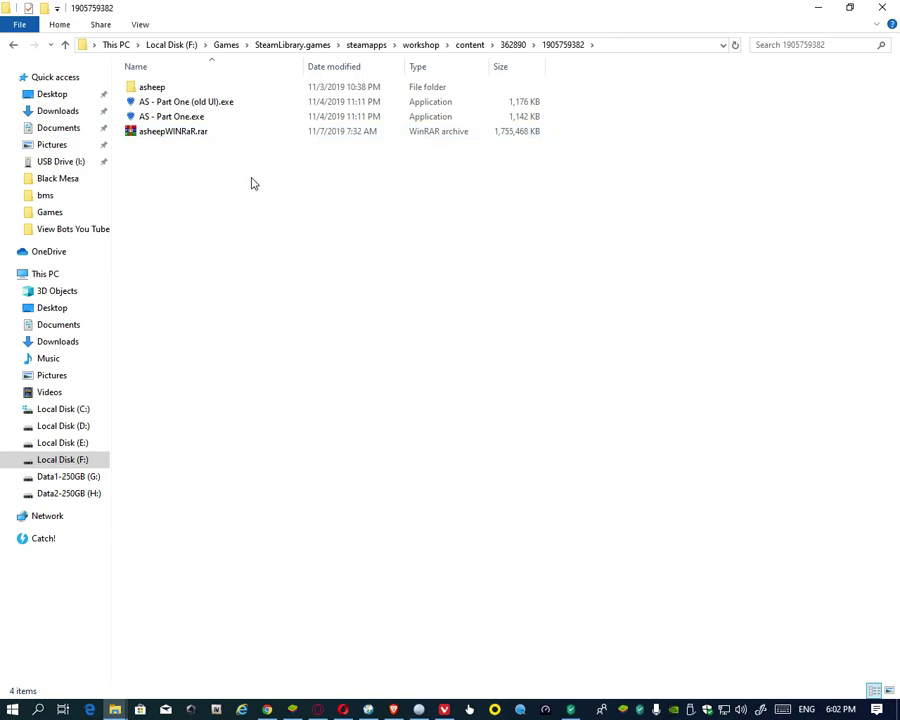
pyautogui.moveTo(178, 117); pyautogui.dragTo(152, 92)
pyautogui.rightClick(153, 92)
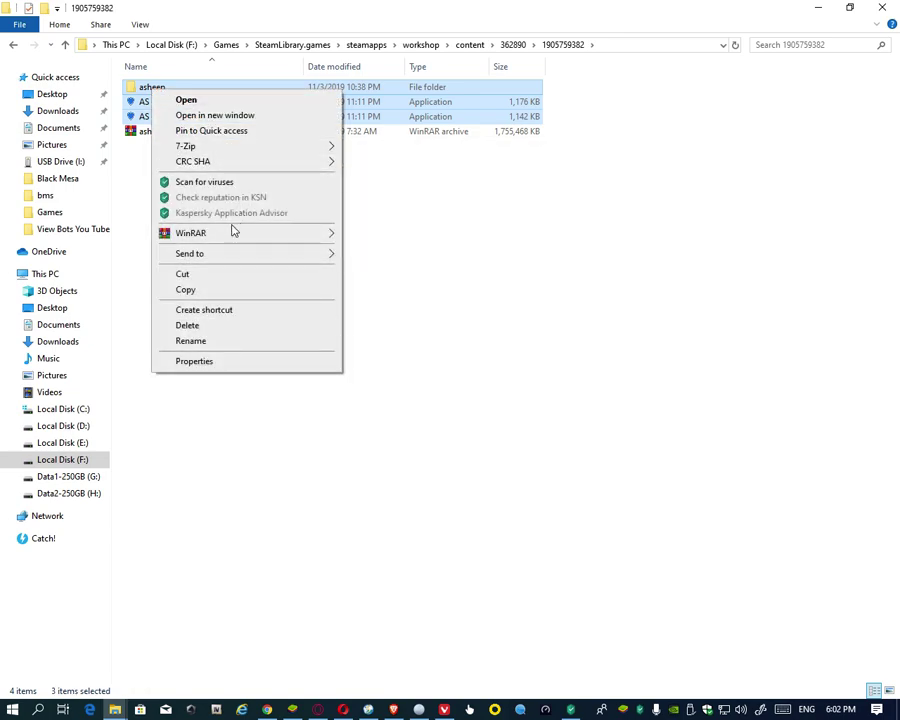
pyautogui.click(187, 291)
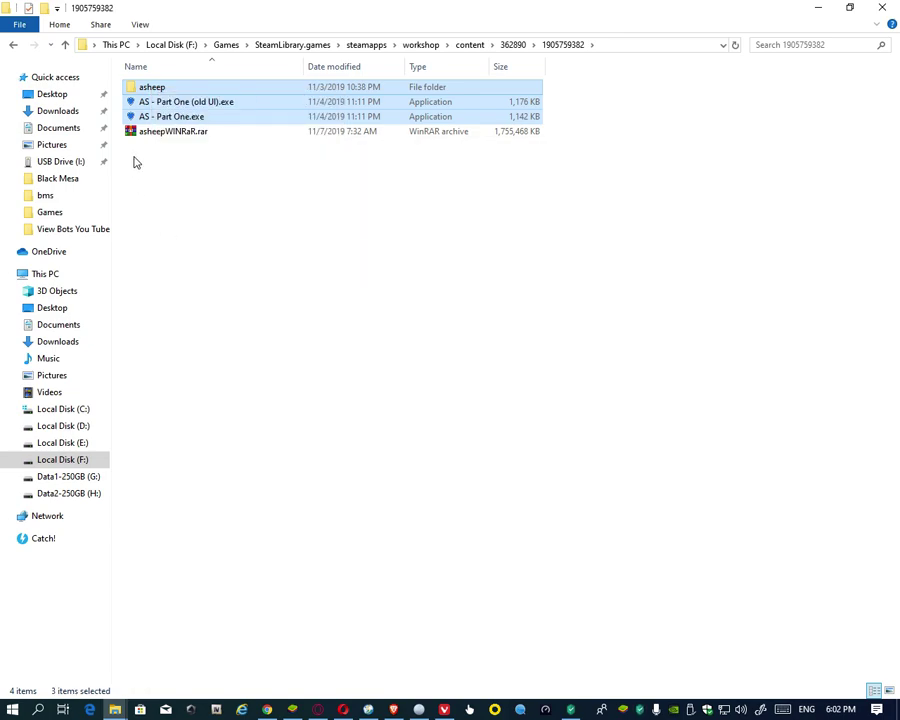
# Step: Return to steamapps\common\Black Mesa and paste the copied mod folder and executables there
pyautogui.click(65, 47)
pyautogui.click(65, 45)
pyautogui.click(65, 45)
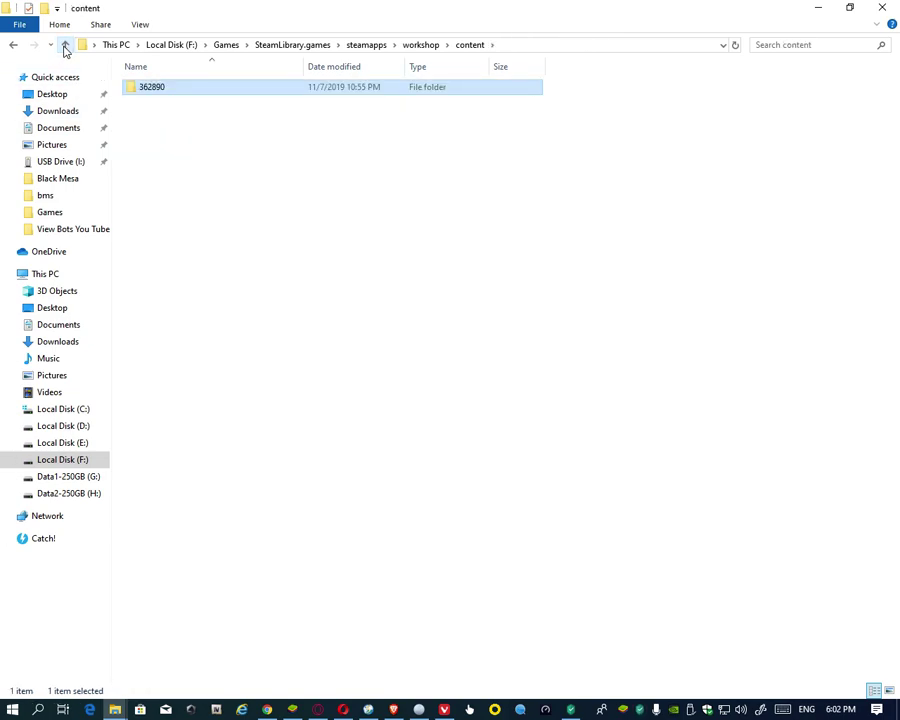
pyautogui.click(65, 45)
pyautogui.click(65, 45)
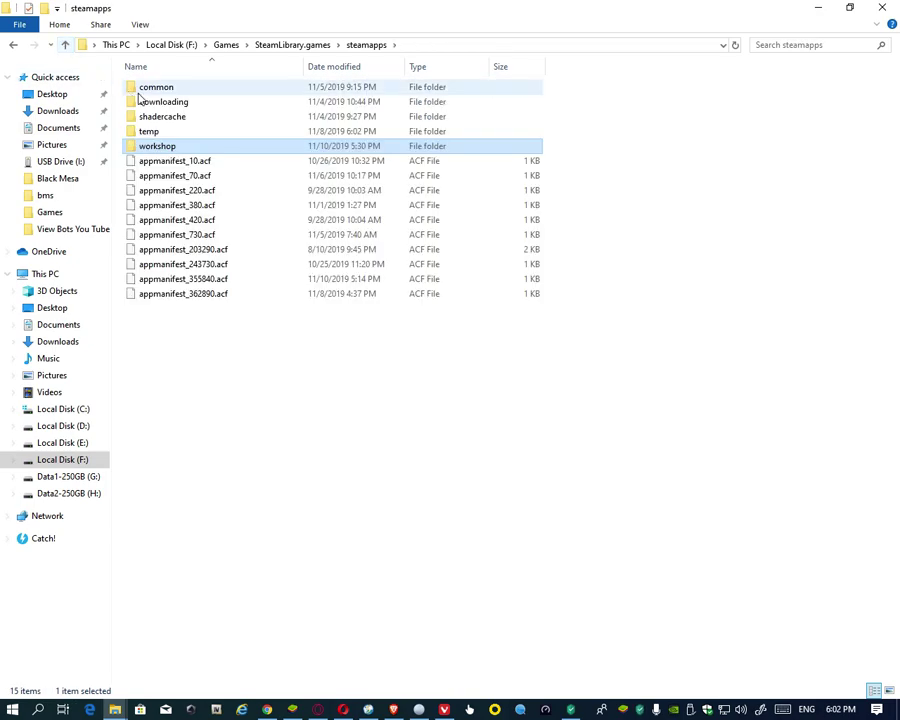
pyautogui.doubleClick(145, 88)
pyautogui.doubleClick(158, 102)
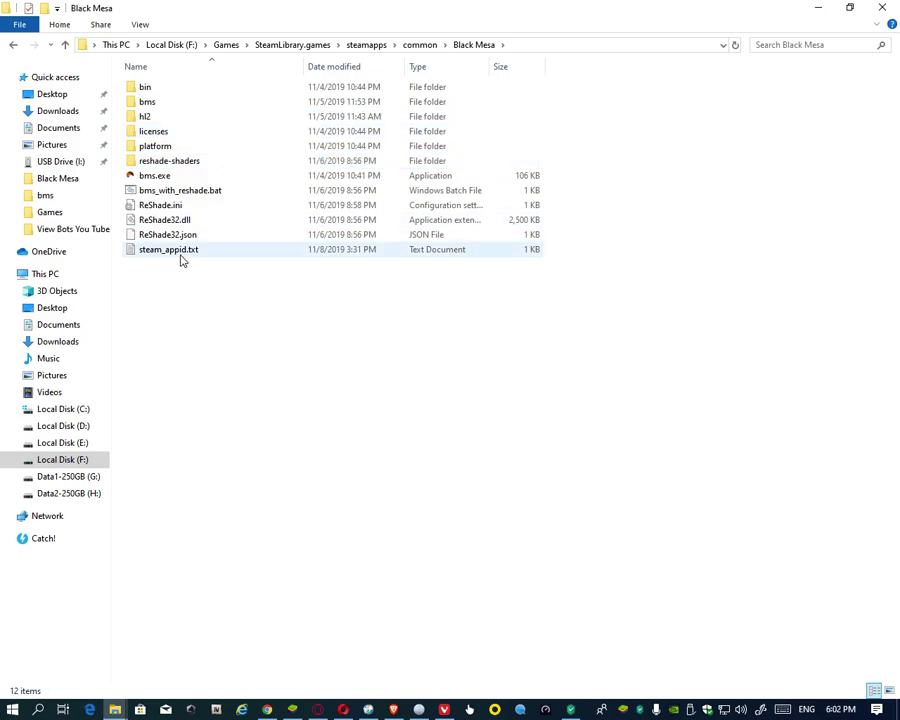
pyautogui.rightClick(209, 315)
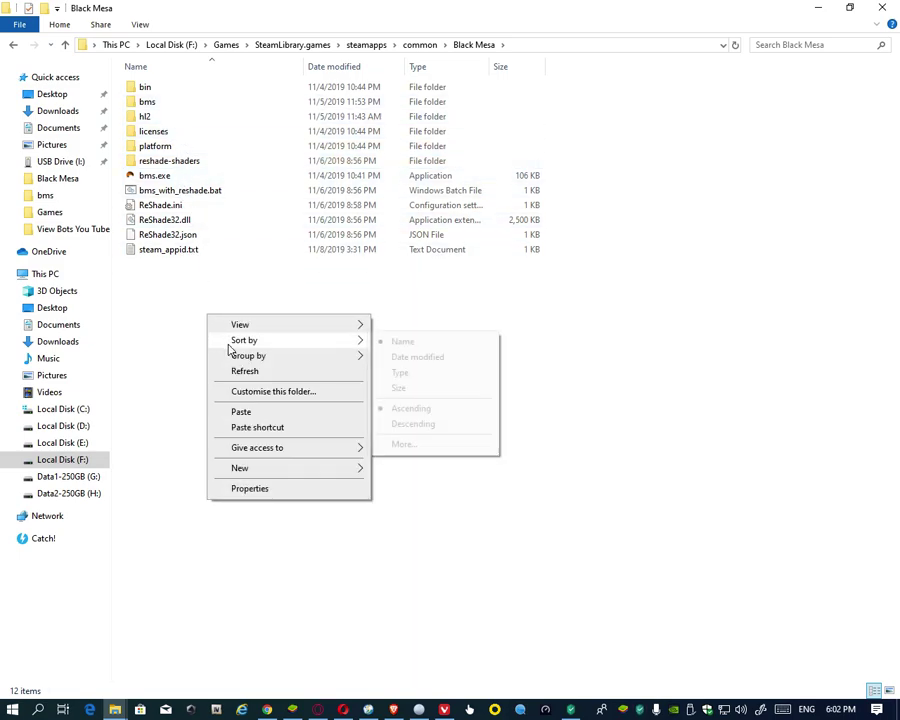
pyautogui.click(259, 412)
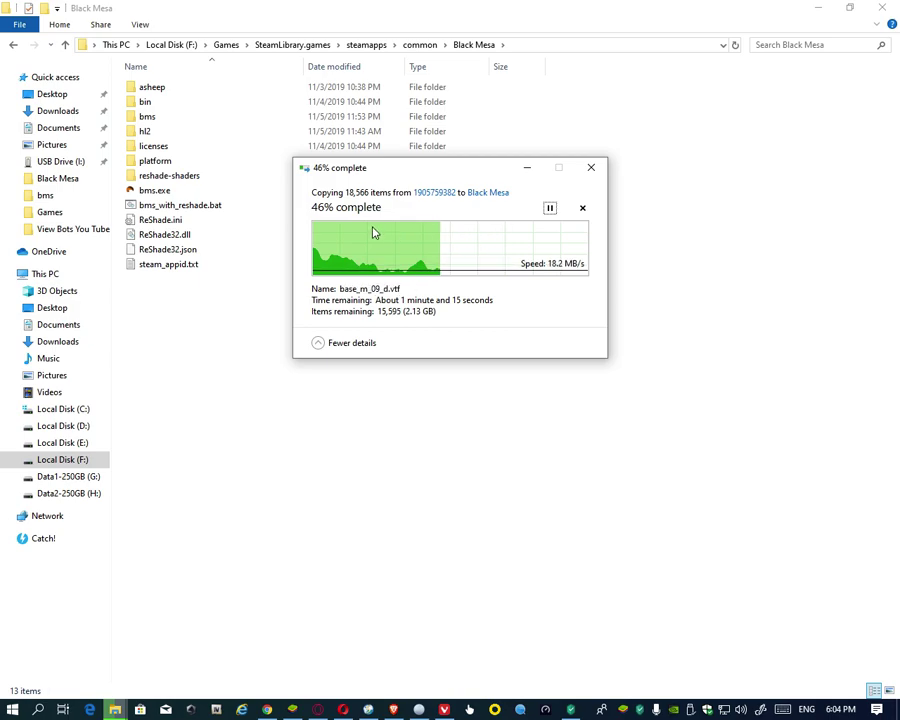
# Step: Skim the Azure Sheep gameplay video while the files copy, close it and bring back the copy progress window
pyautogui.click(530, 170)
pyautogui.click(820, 10)
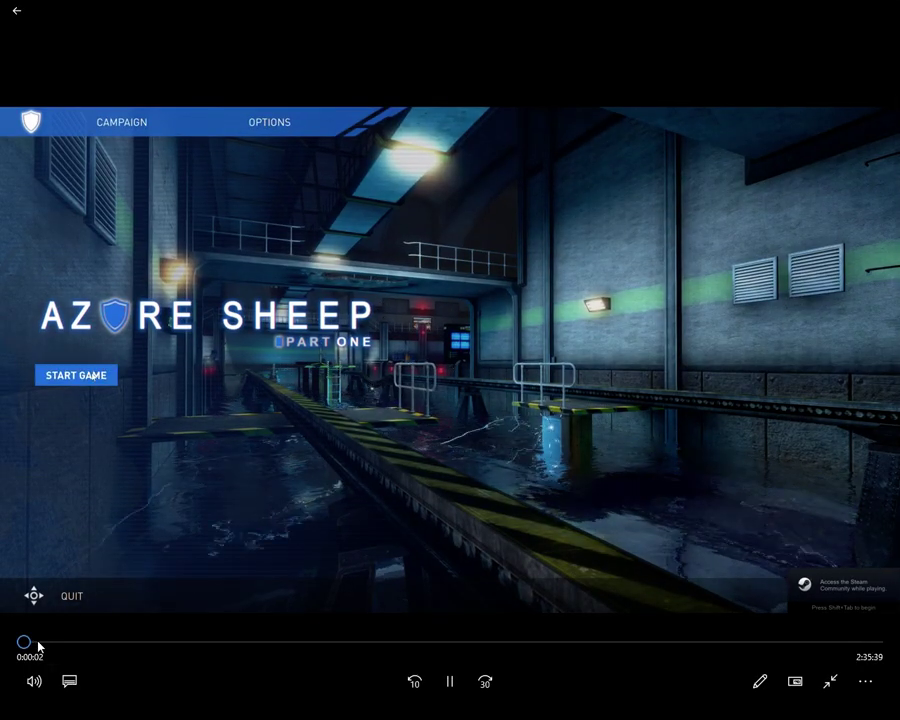
pyautogui.click(36, 642)
pyautogui.click(171, 642)
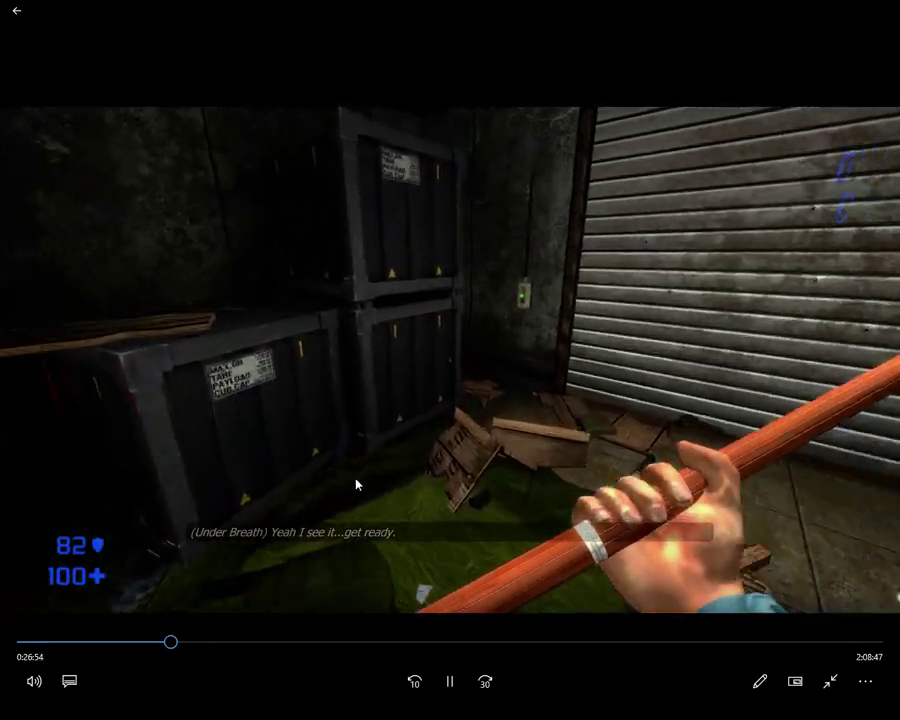
pyautogui.press('Escape')
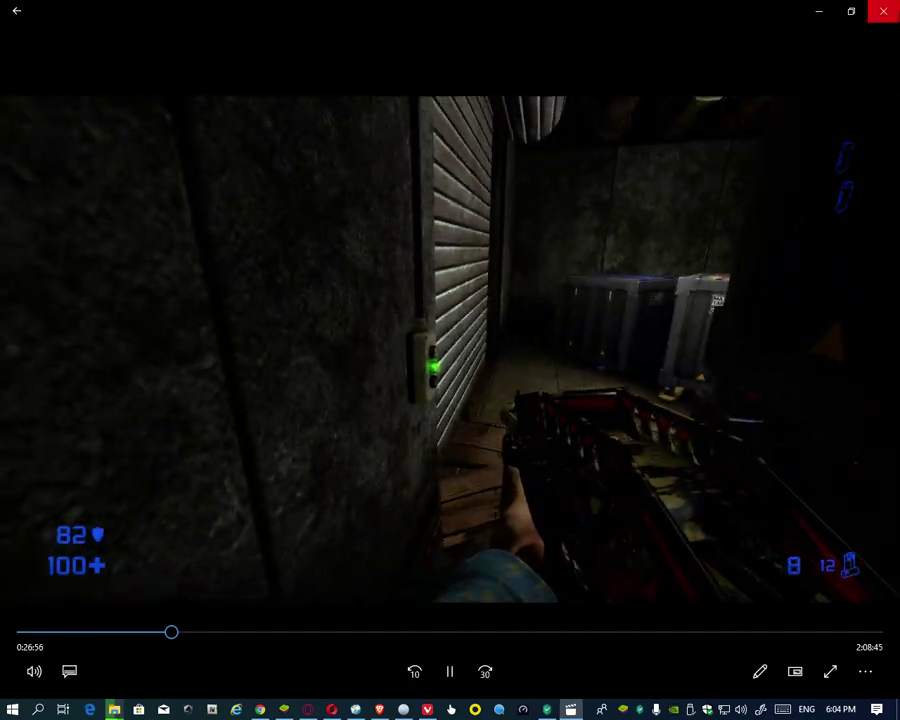
pyautogui.click(883, 11)
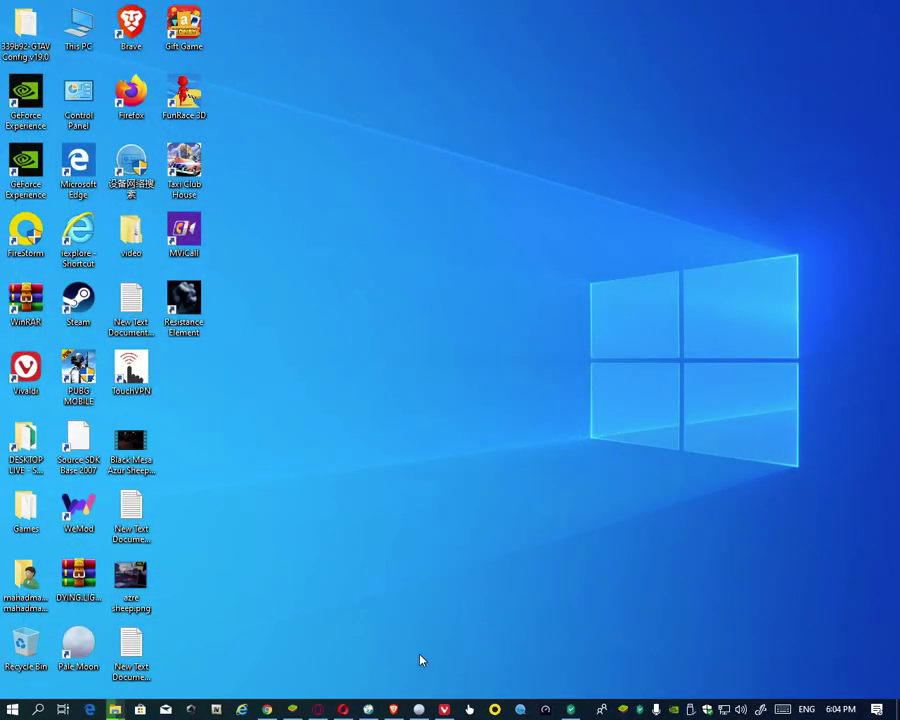
pyautogui.moveTo(115, 709)
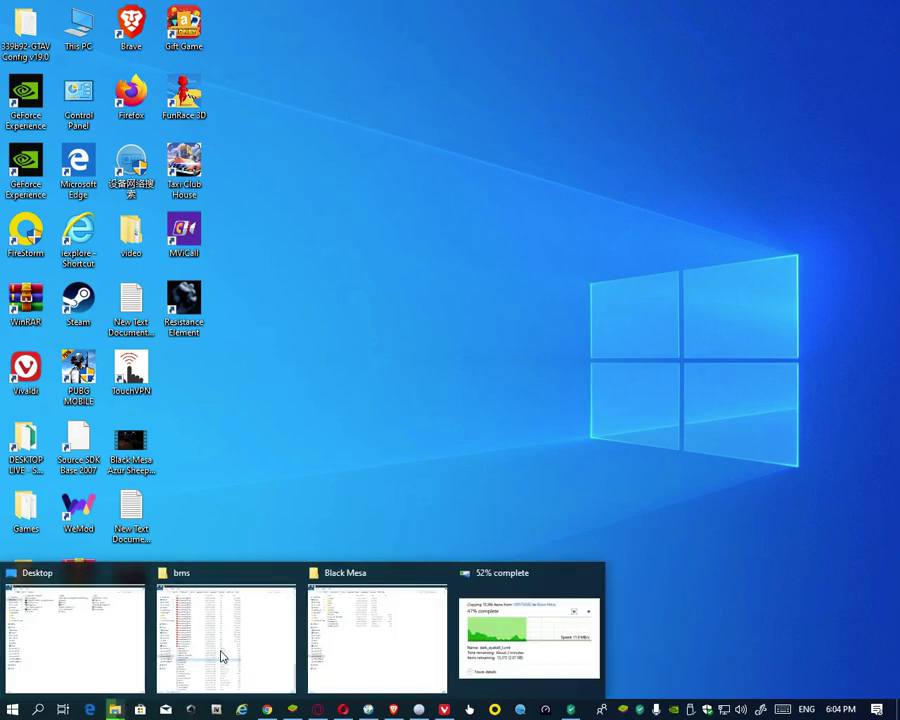
pyautogui.click(507, 640)
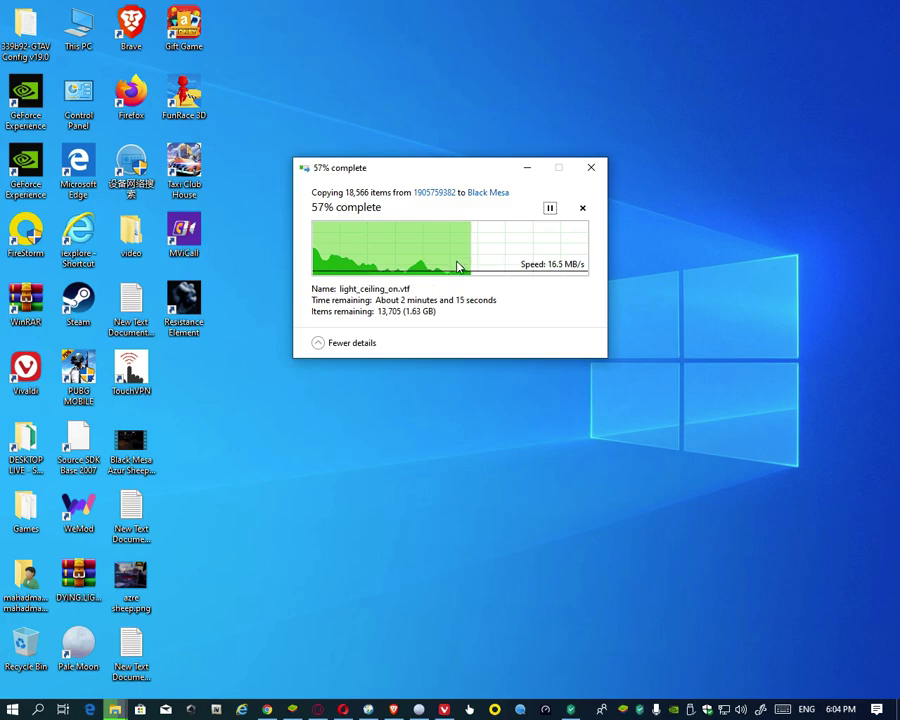
# Step: Review the keyboard shortcuts in the GeForce Experience overlay settings, including the recording ones, and close the overlay
pyautogui.hotkey('alt', 'z')
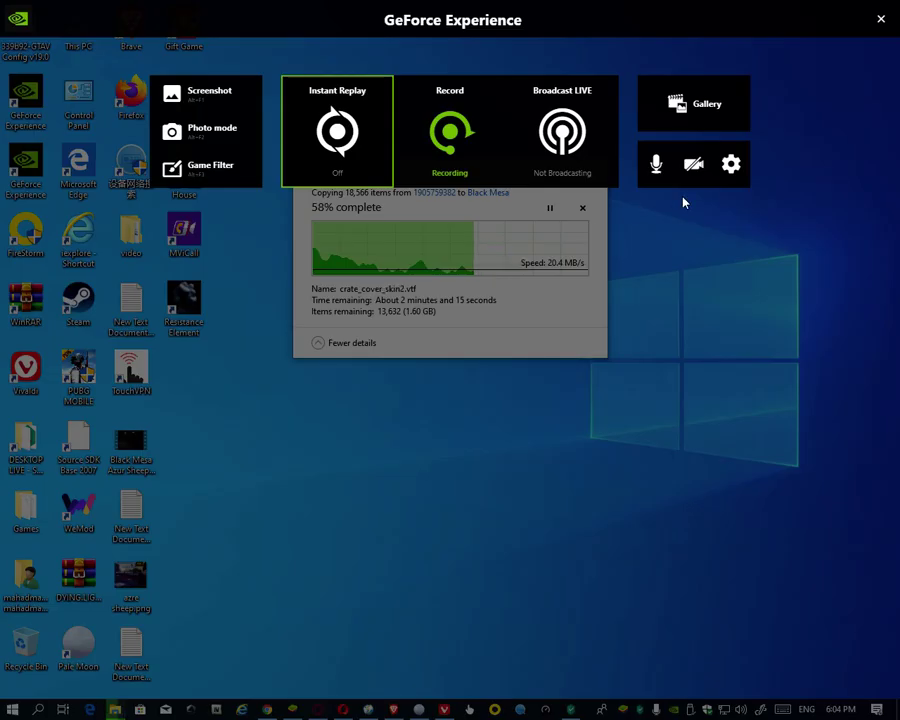
pyautogui.click(728, 164)
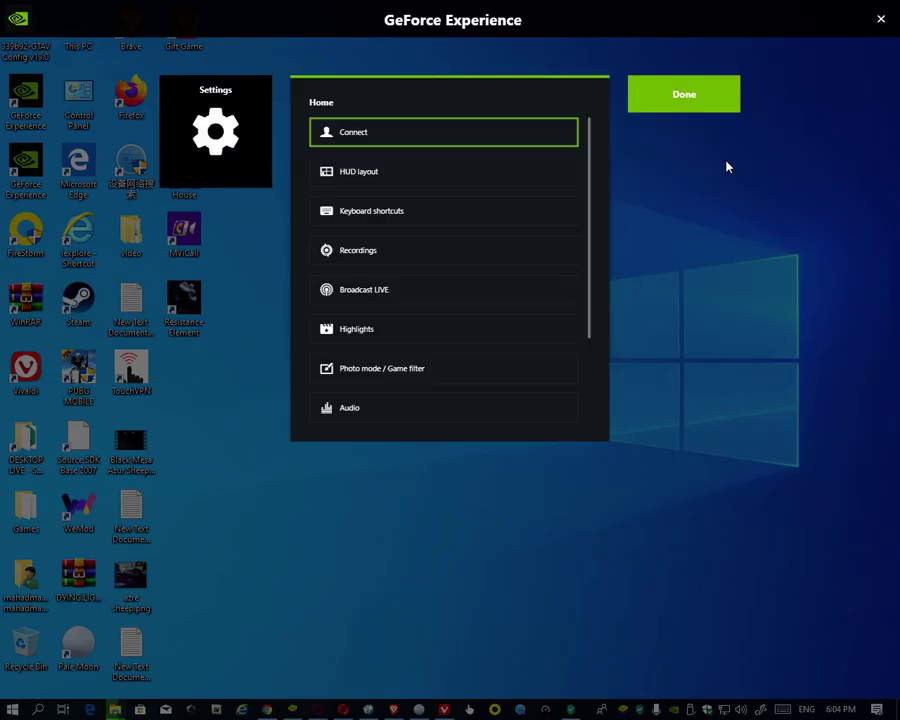
pyautogui.click(392, 211)
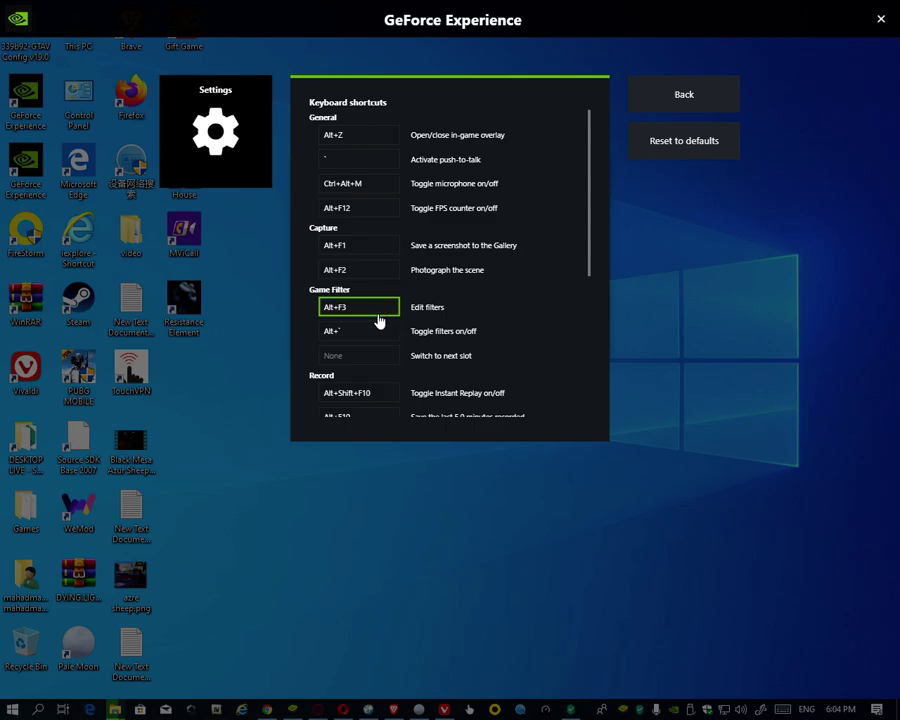
pyautogui.scroll(-3, 380, 255)
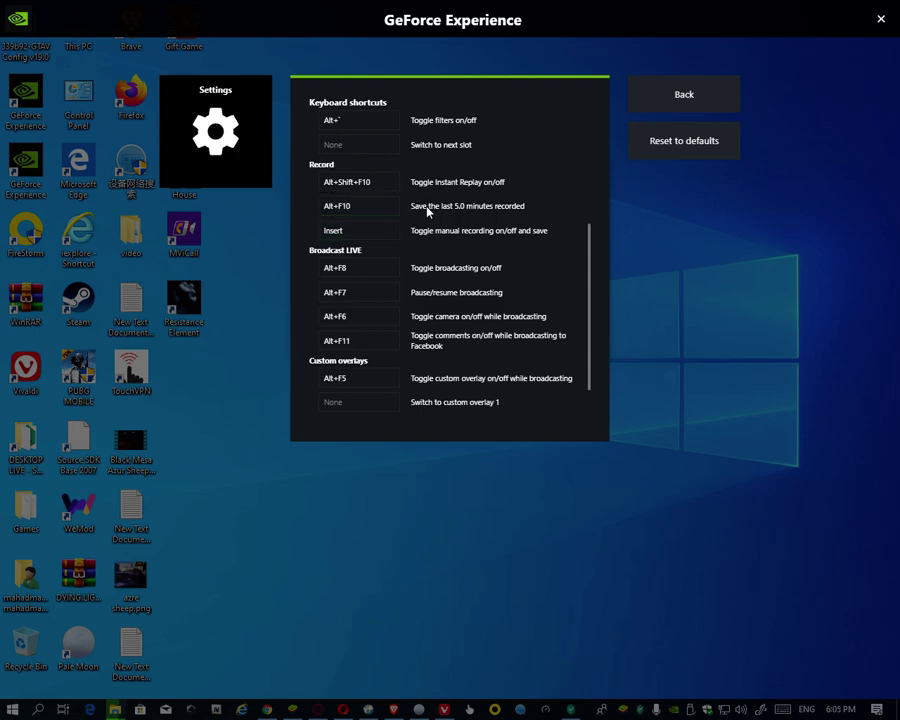
pyautogui.click(672, 100)
pyautogui.click(720, 94)
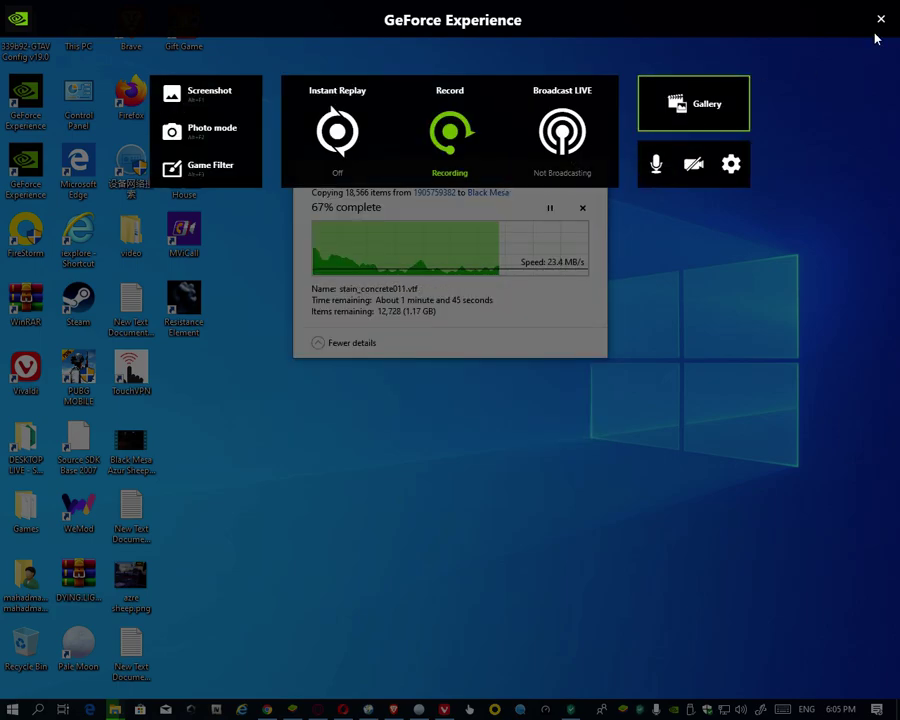
pyautogui.hotkey('alt', 'z')
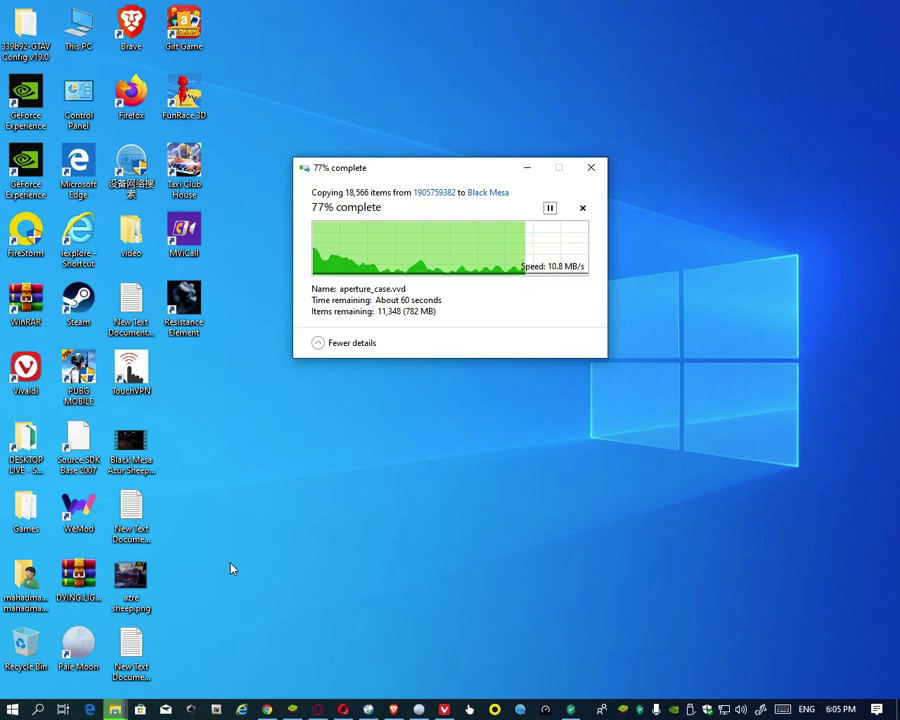
# Step: Refresh the Black Mesa folder and check the progress of the file copy
pyautogui.click(115, 710)
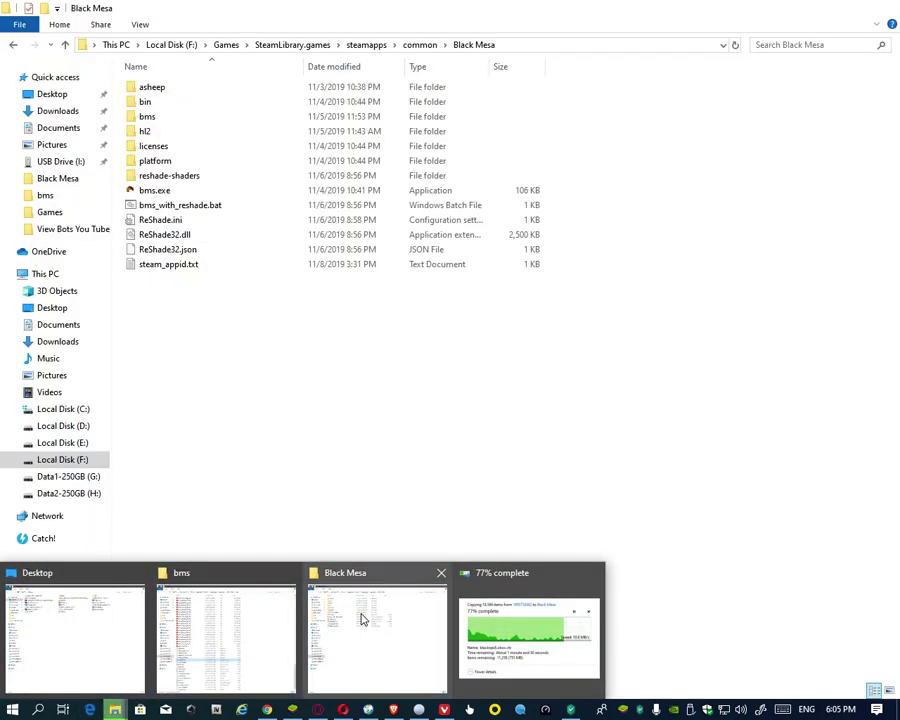
pyautogui.click(340, 618)
pyautogui.rightClick(285, 336)
pyautogui.rightClick(279, 352)
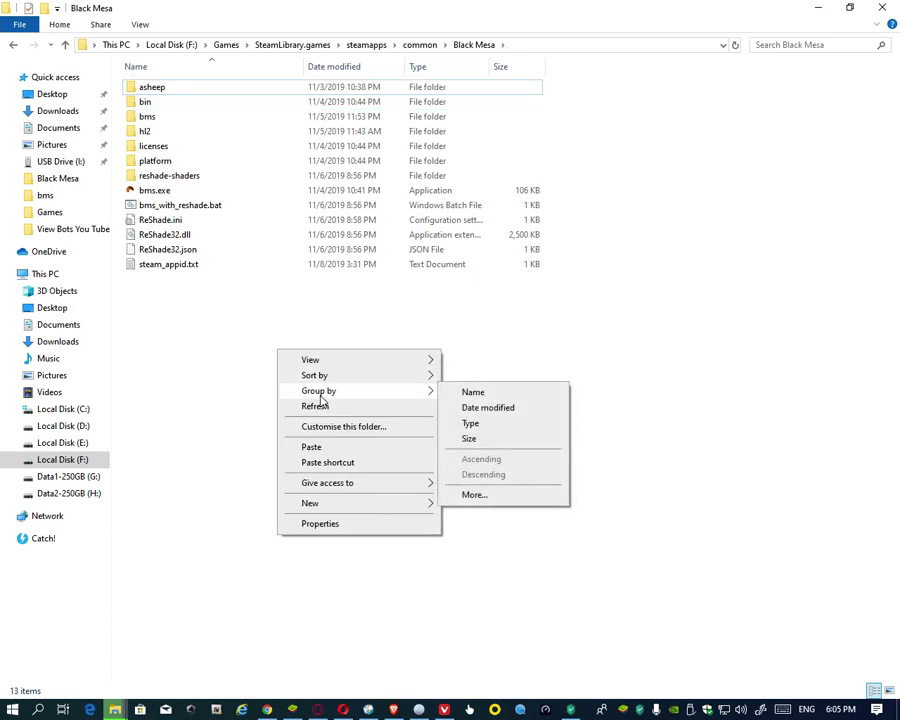
pyautogui.click(316, 405)
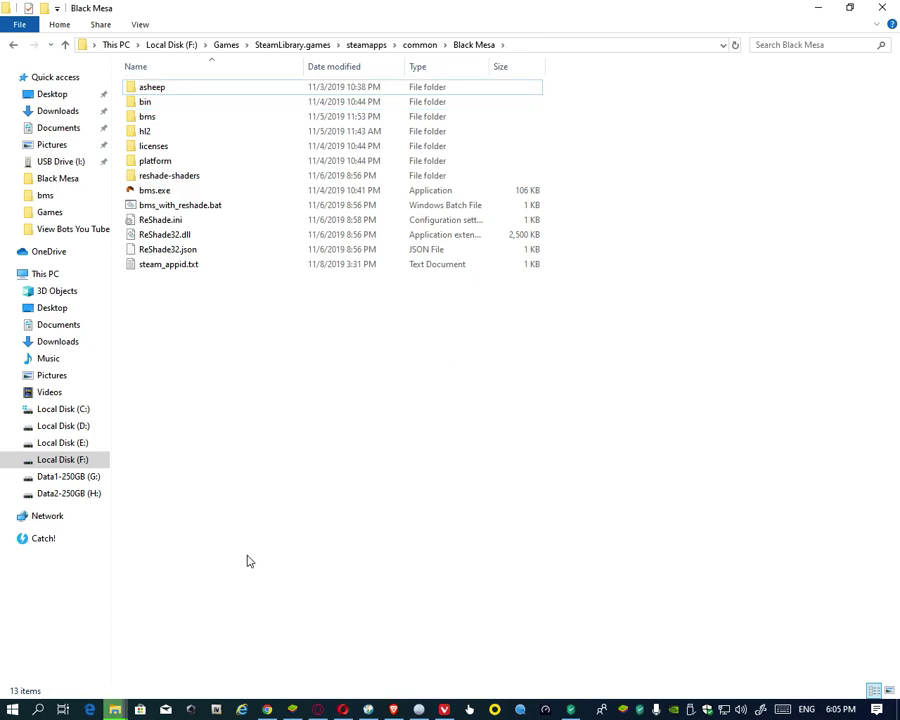
pyautogui.moveTo(116, 705)
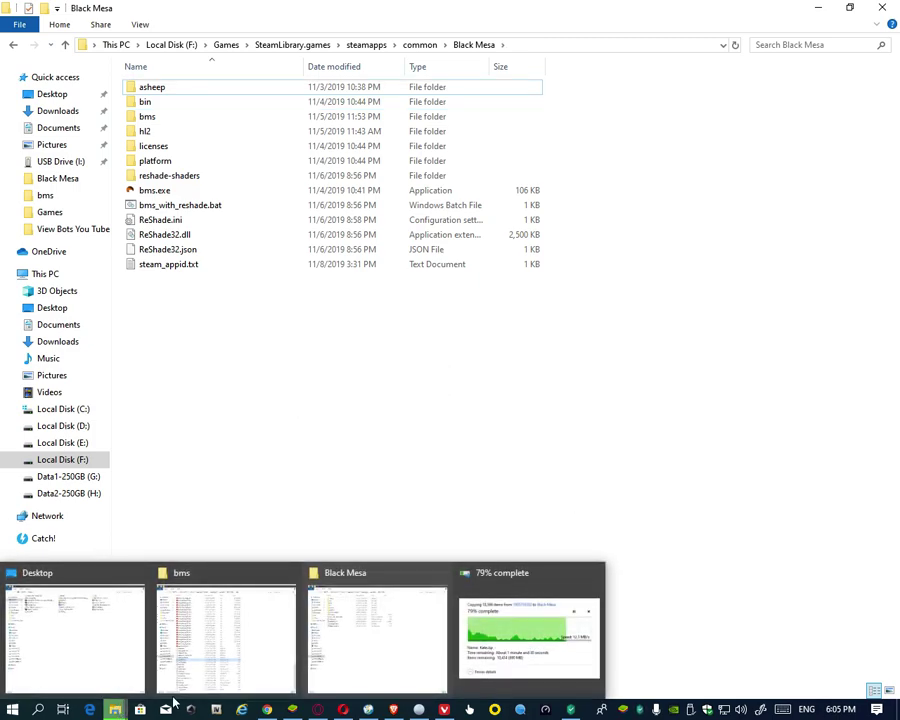
pyautogui.click(479, 630)
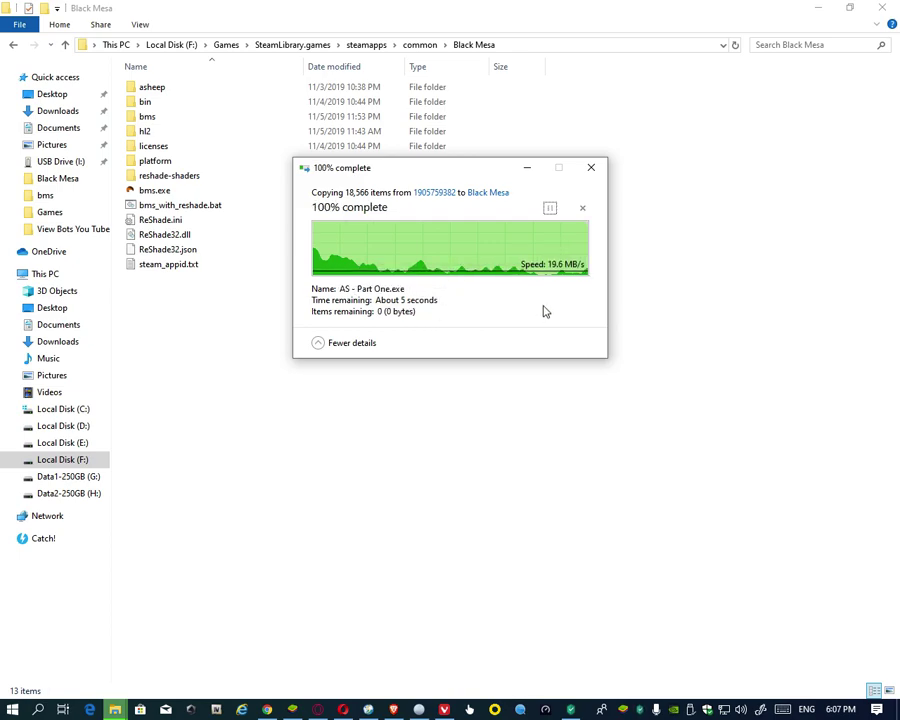
# Step: Refresh the Black Mesa folder listing after the mod files finish copying
pyautogui.rightClick(325, 336)
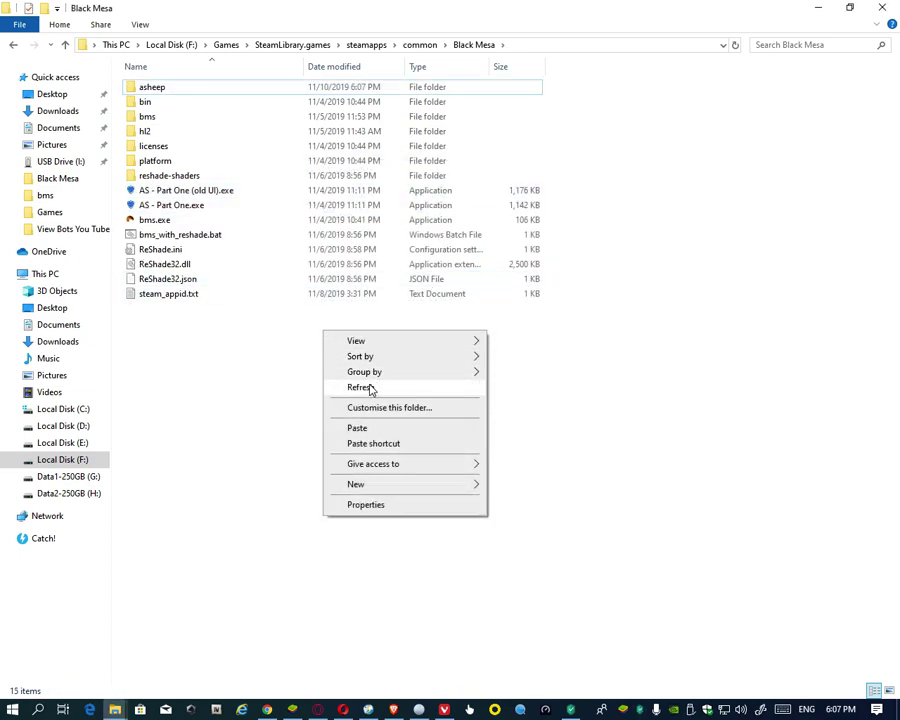
pyautogui.click(371, 386)
pyautogui.rightClick(302, 336)
pyautogui.click(350, 391)
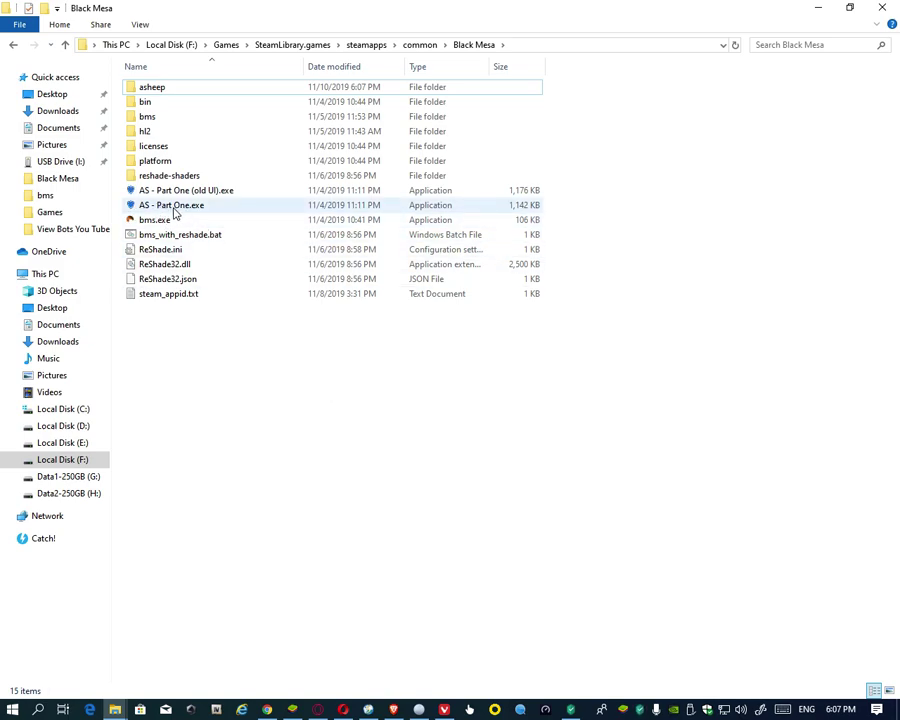
# Step: Launch AS - Part One.exe from the Black Mesa folder as administrator and allow it to run
pyautogui.click(171, 211)
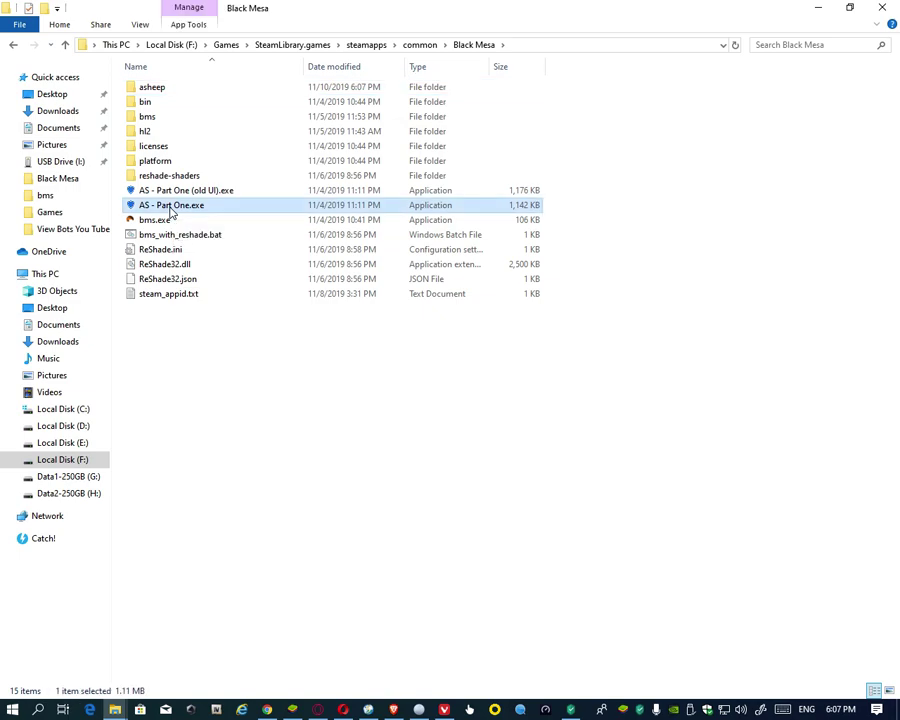
pyautogui.rightClick(172, 211)
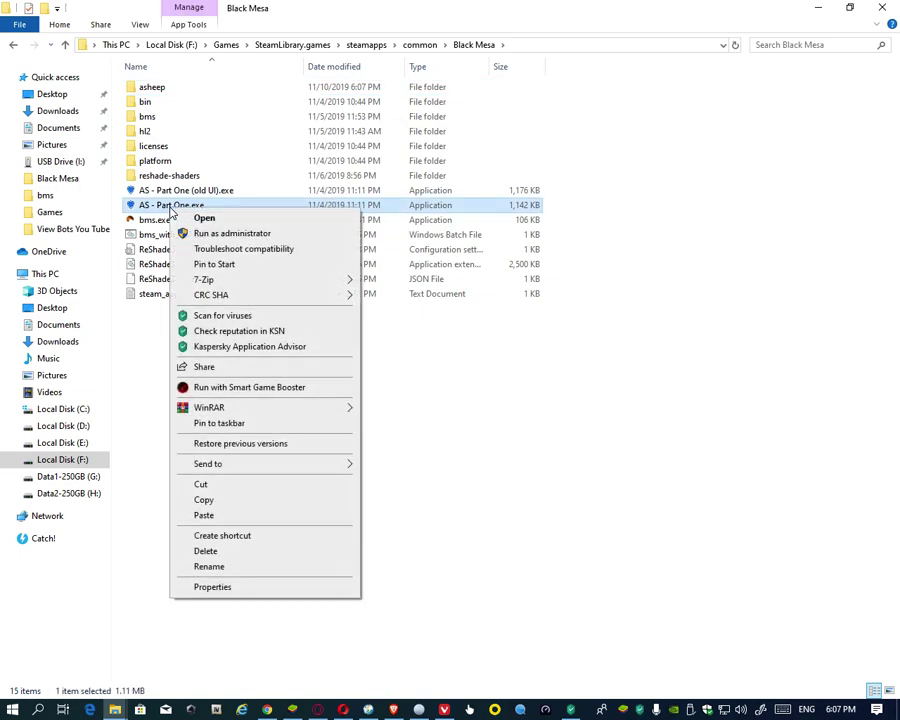
pyautogui.click(239, 235)
pyautogui.click(420, 460)
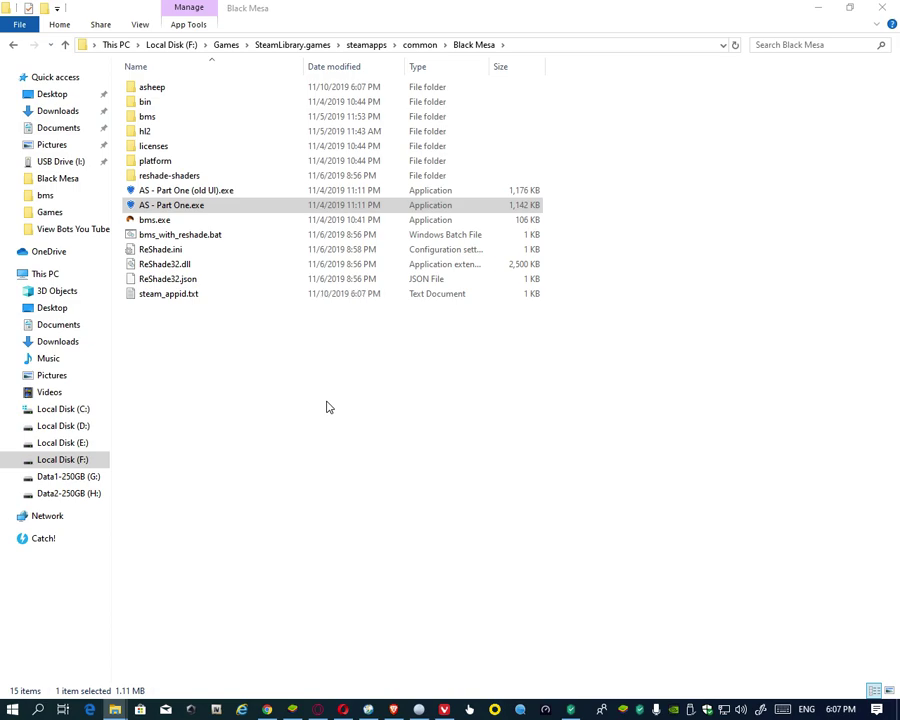
# Step: Minimise the folder window, look at the game library in Steam and return to the desktop
pyautogui.click(825, 8)
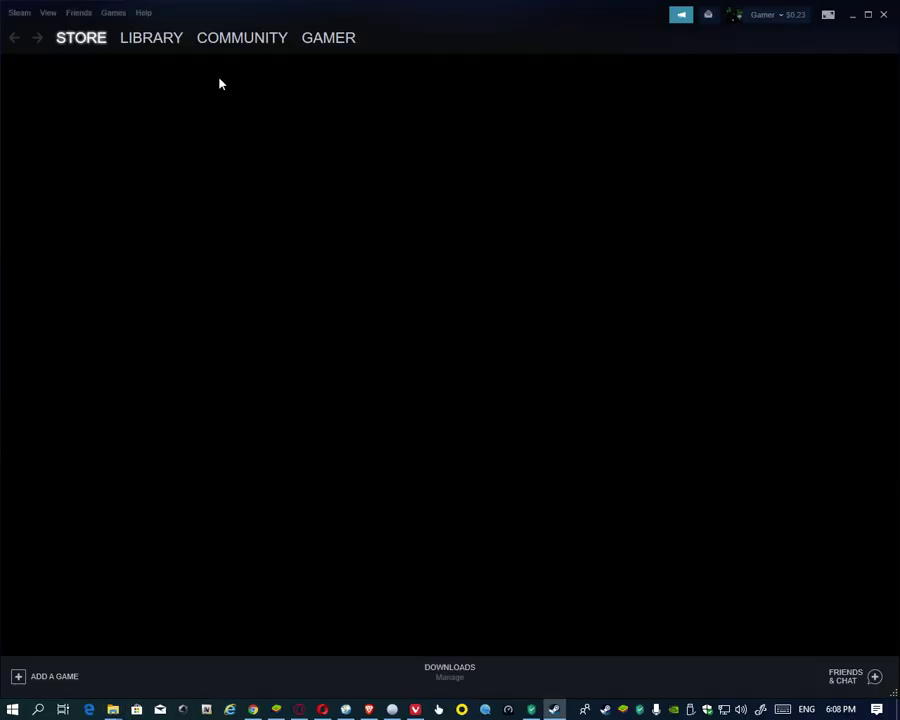
pyautogui.click(163, 56)
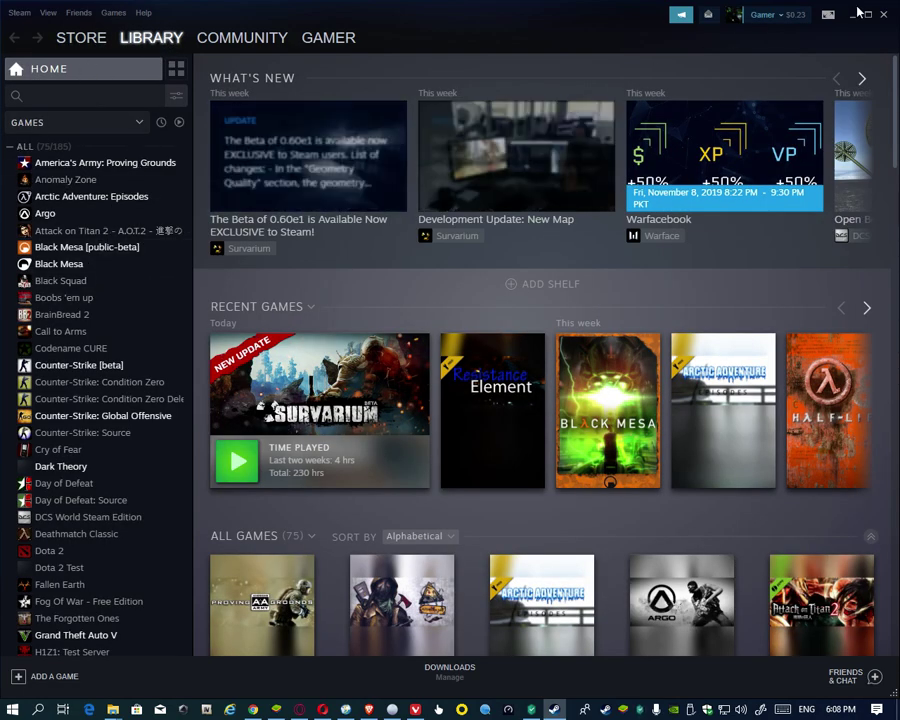
pyautogui.press('super+d')
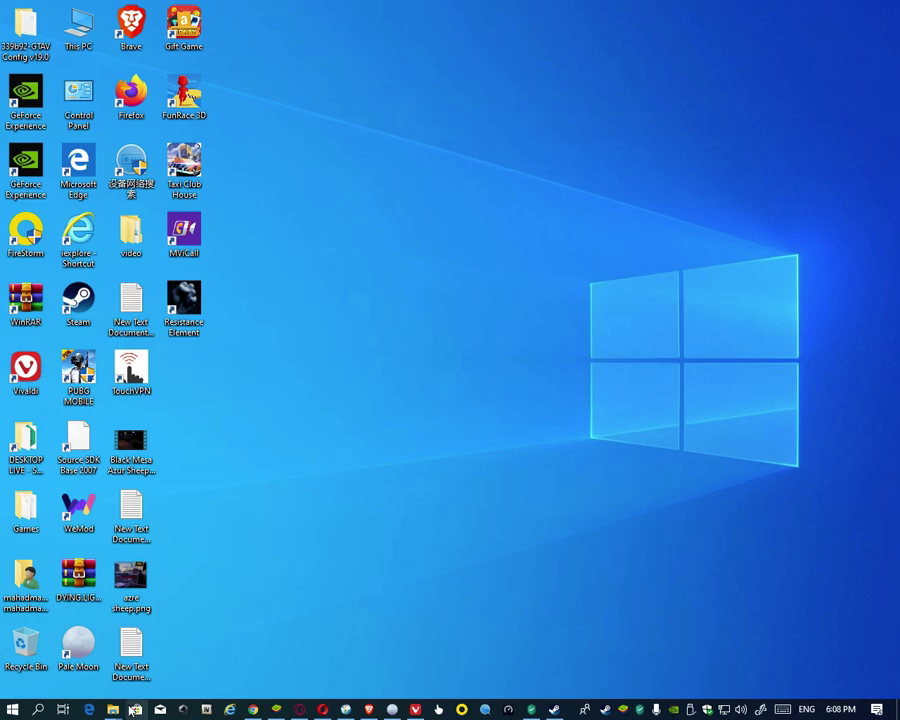
# Step: Bring back the Black Mesa folder and launch AS - Part One.exe again as administrator, allowing it to run
pyautogui.moveTo(112, 709)
pyautogui.click(337, 603)
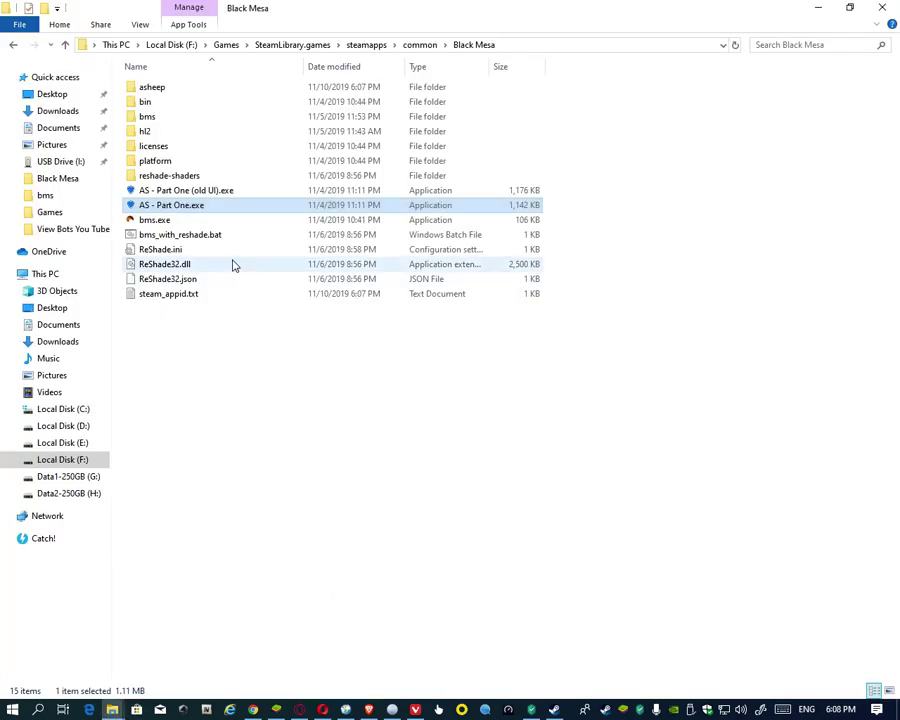
pyautogui.rightClick(198, 208)
pyautogui.click(253, 233)
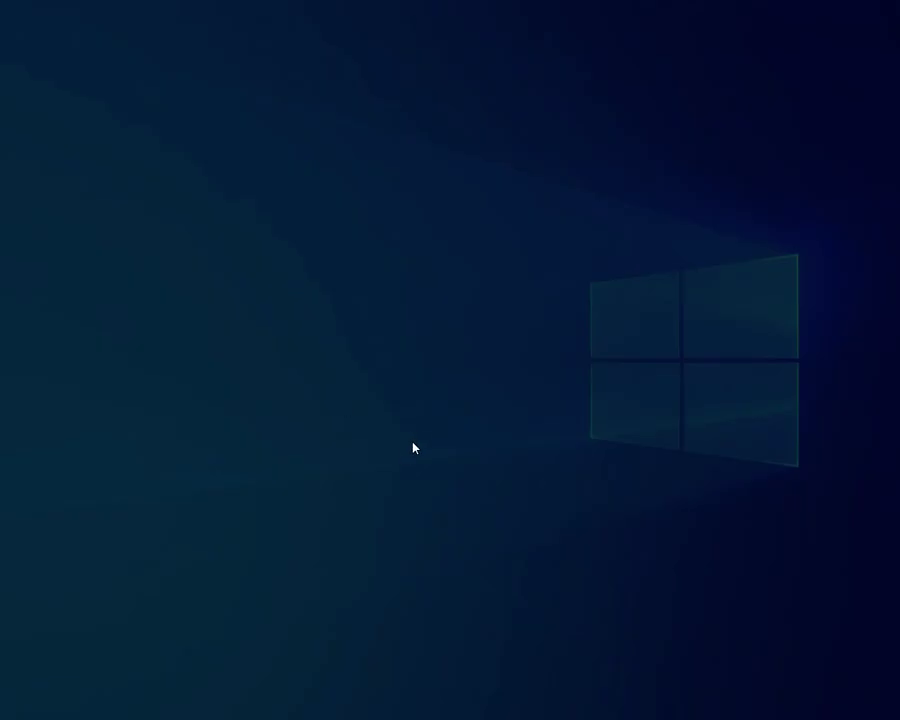
pyautogui.click(374, 447)
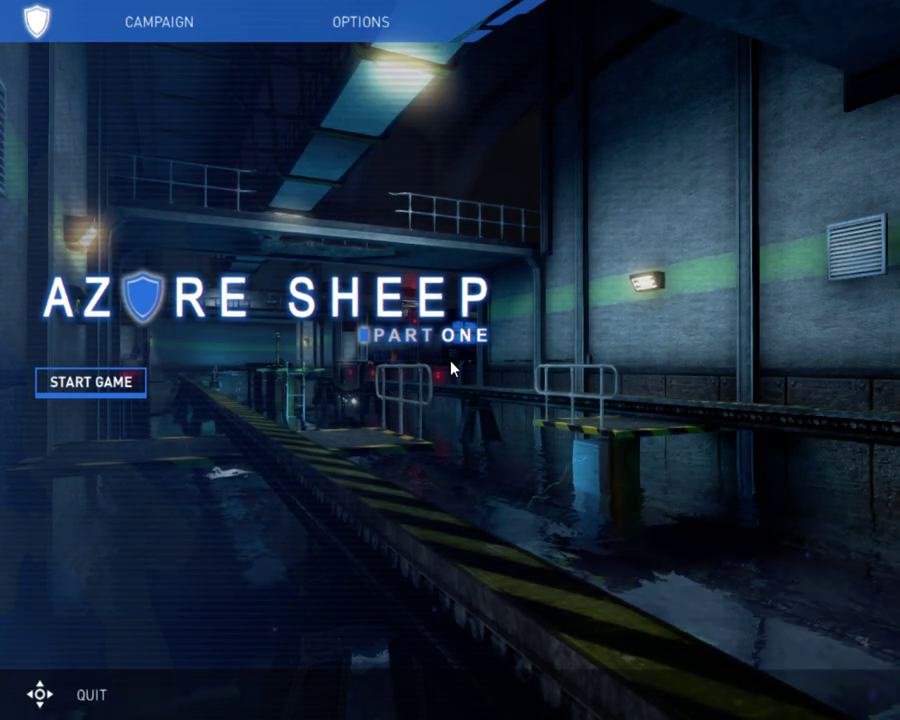
# Step: Set the music volume to 0 in the Azure Sheep audio options
pyautogui.click(348, 24)
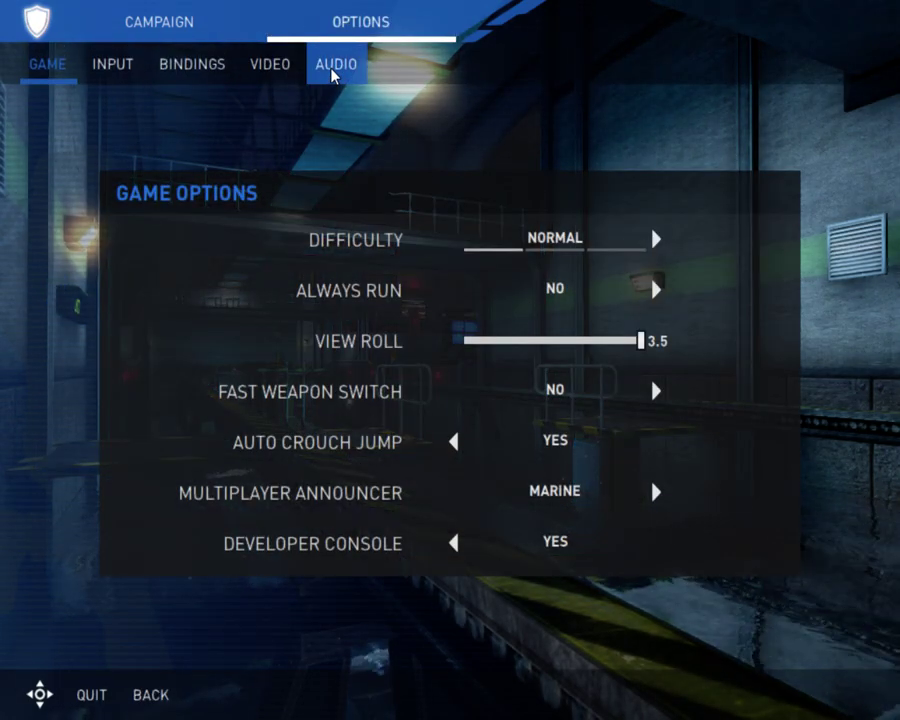
pyautogui.click(334, 70)
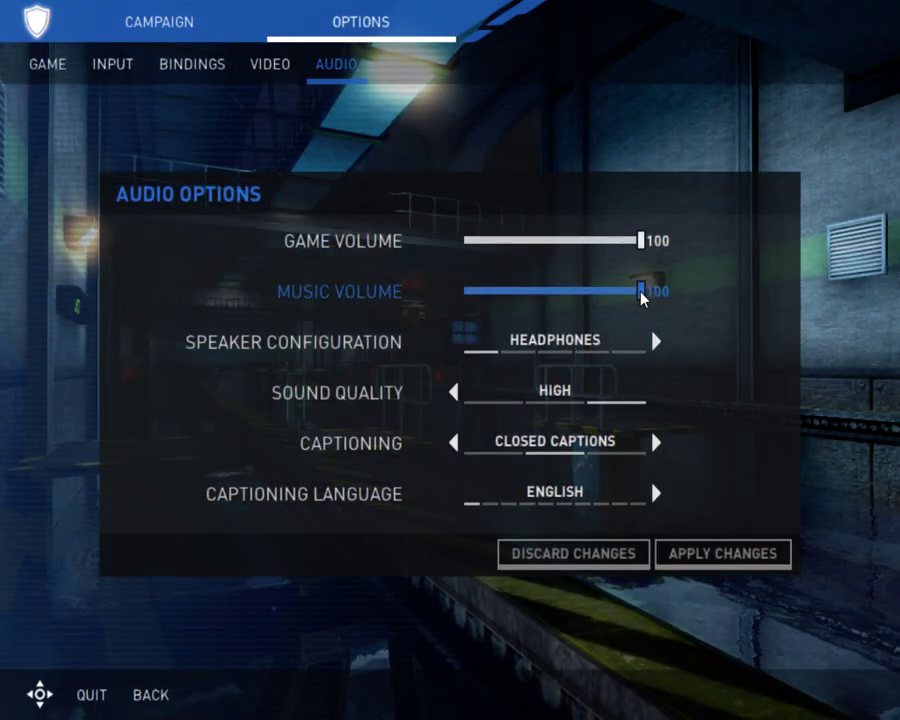
pyautogui.moveTo(642, 296); pyautogui.dragTo(414, 305)
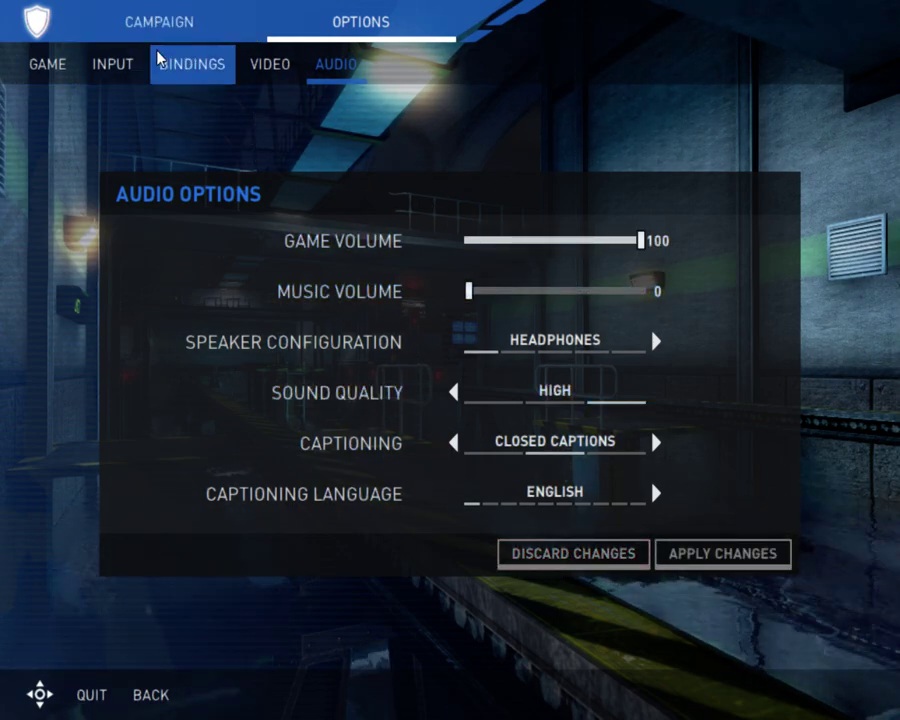
# Step: Start a new campaign game with Chapter 1, "Work, Work and Work"
pyautogui.click(167, 24)
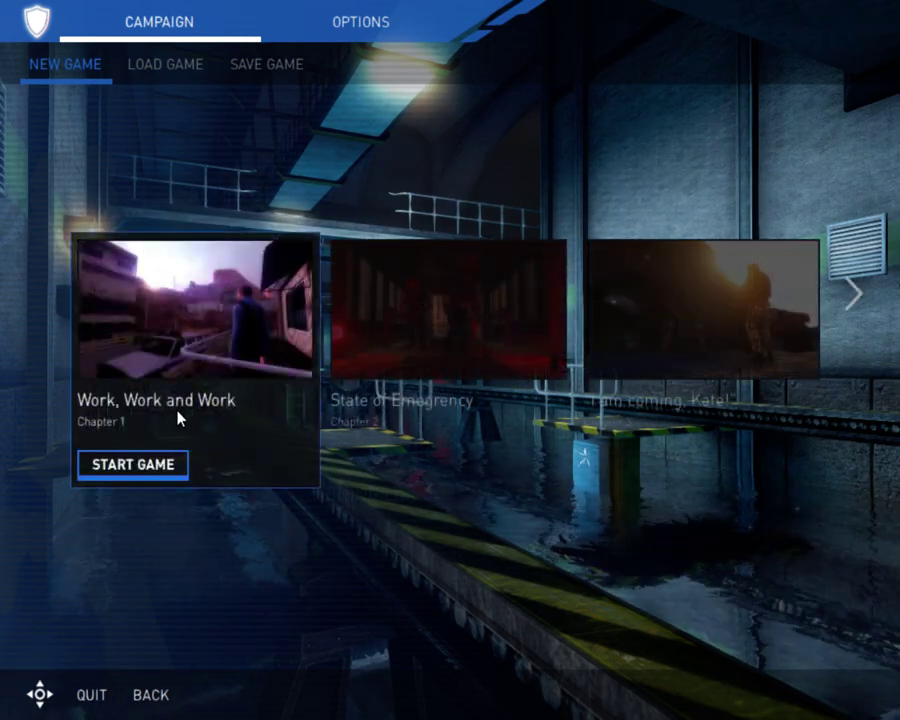
pyautogui.click(130, 462)
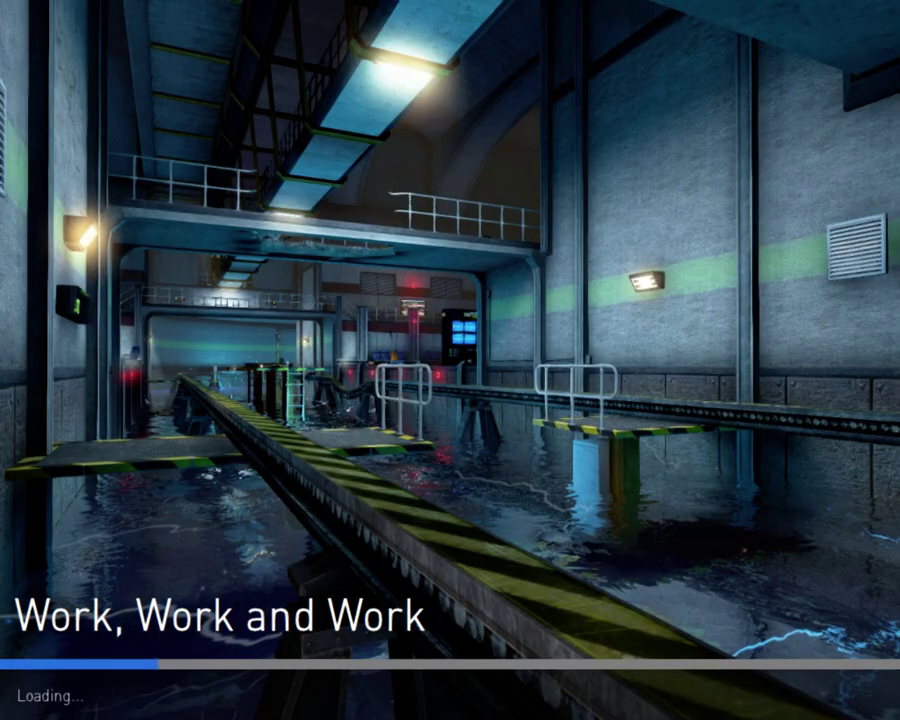